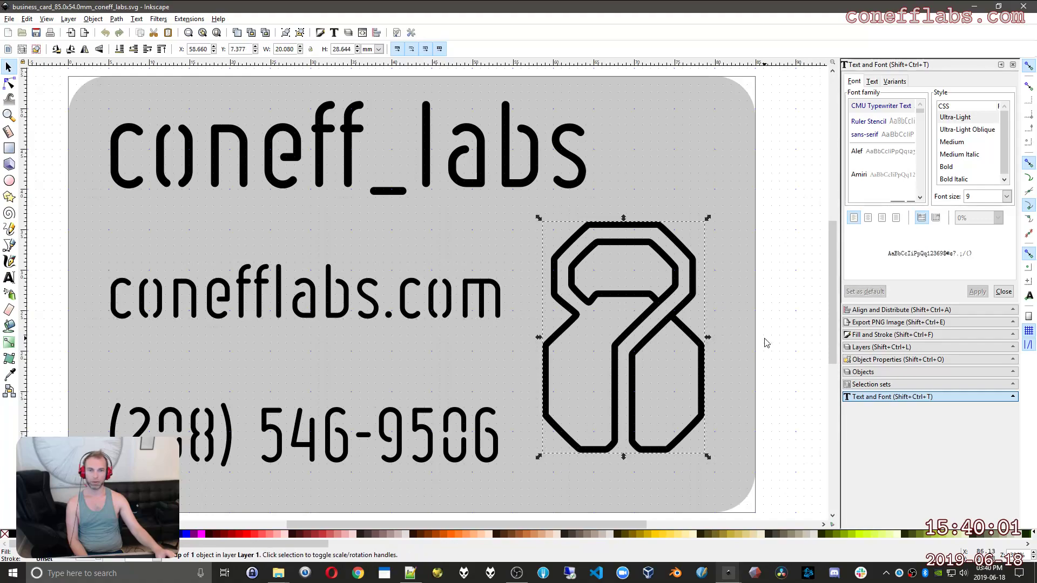
Compare the original business card drawing with its stencil version, then return to the original
{"action": "left_click", "coordinate": [781, 336]}
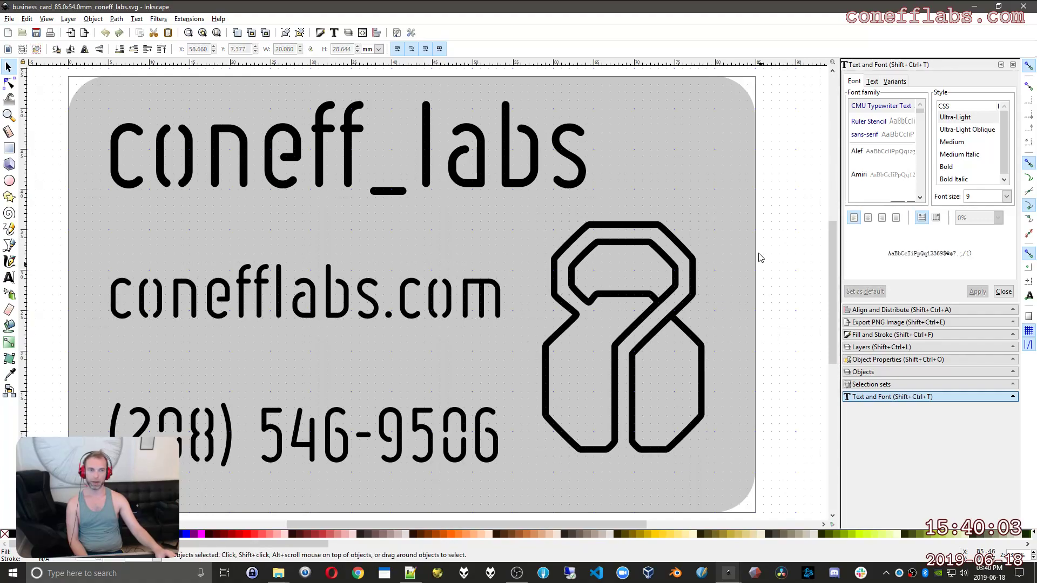
{"action": "left_click", "coordinate": [728, 573]}
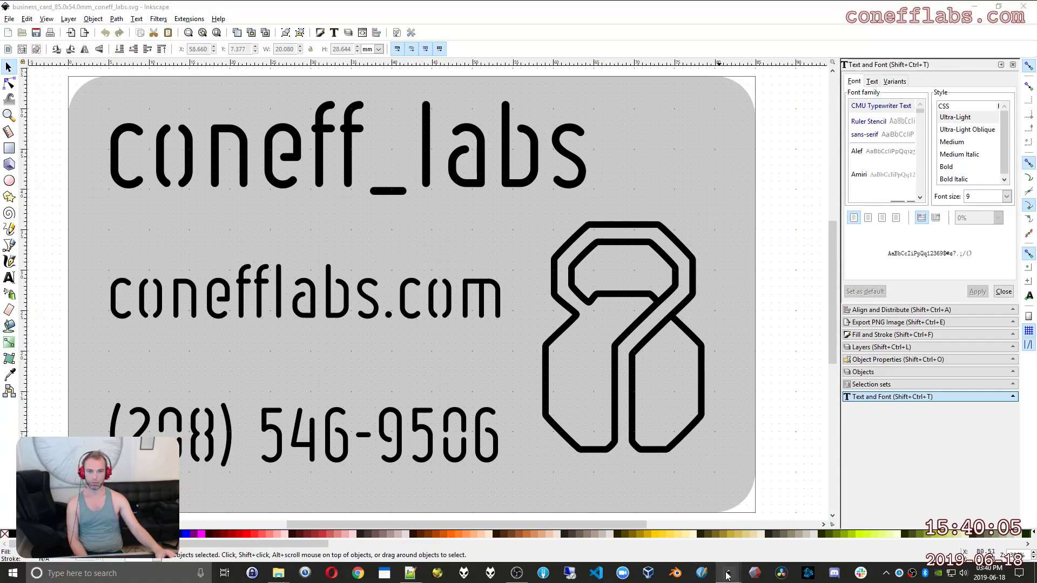
{"action": "left_click", "coordinate": [679, 524]}
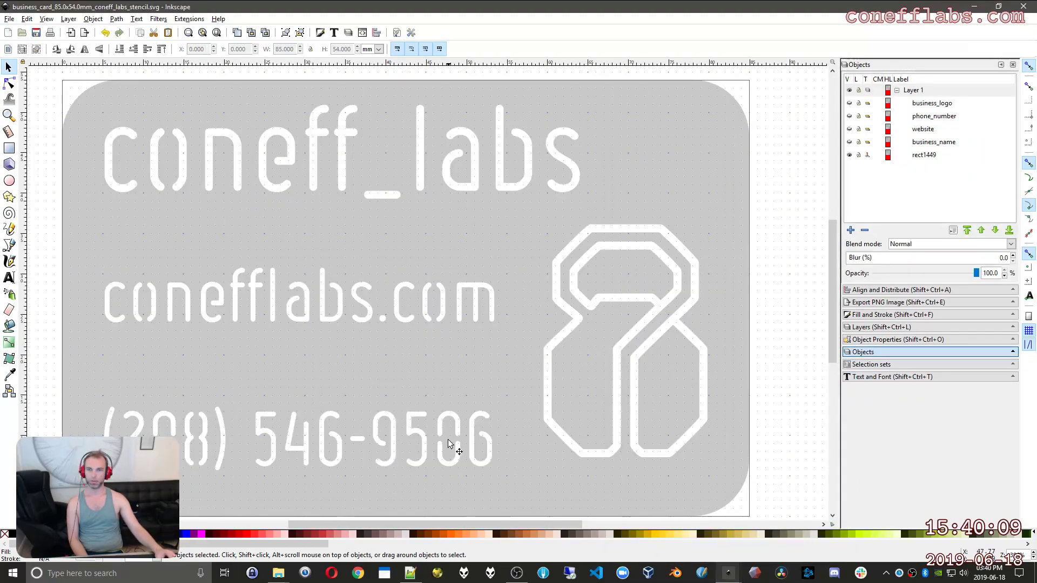
{"action": "left_click", "coordinate": [662, 155]}
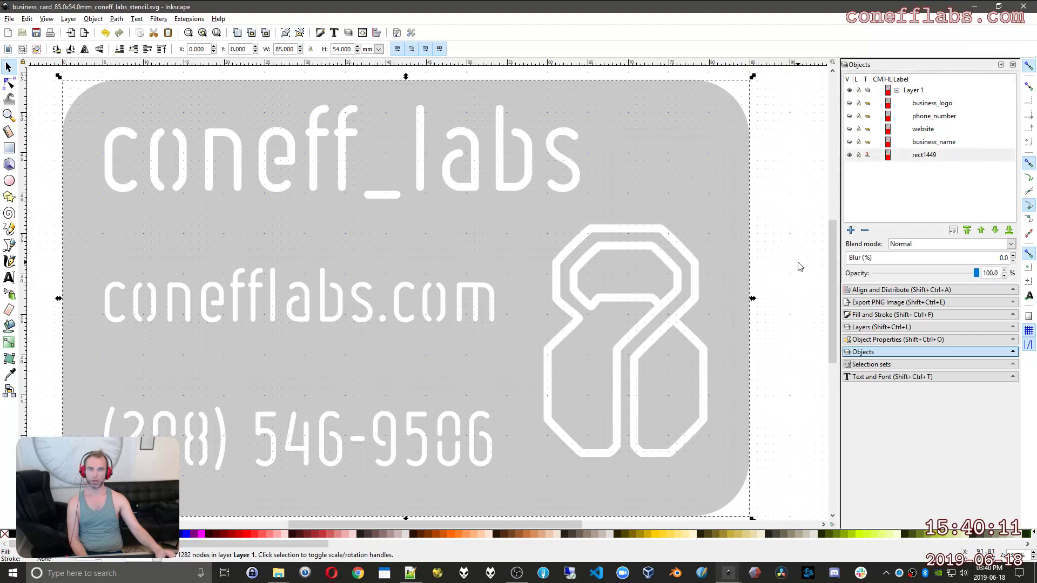
{"action": "left_click", "coordinate": [800, 266]}
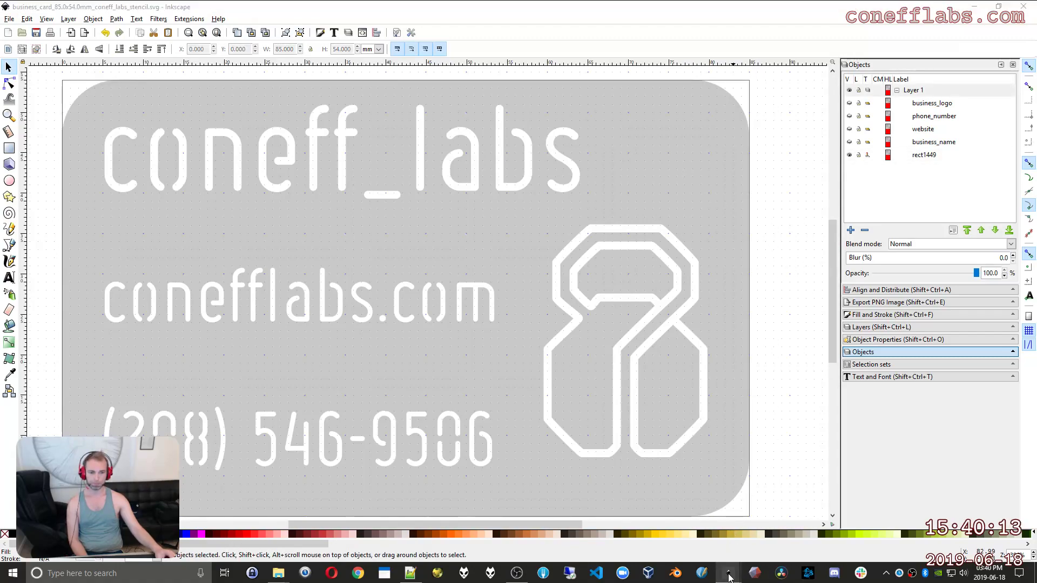
{"action": "mouse_move", "coordinate": [728, 573]}
{"action": "left_click", "coordinate": [772, 544]}
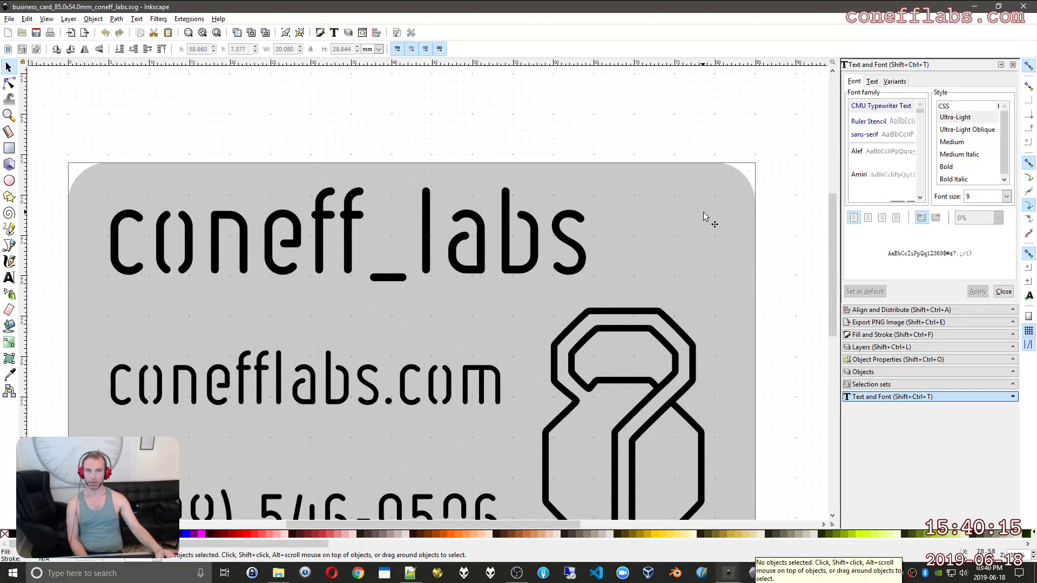
{"action": "left_click", "coordinate": [349, 154]}
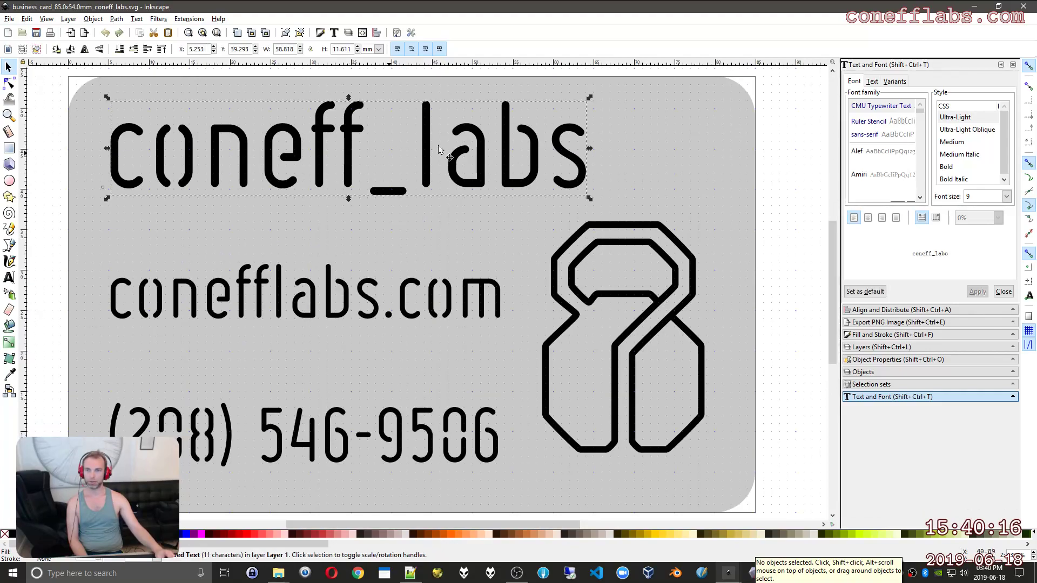
{"action": "left_click", "coordinate": [776, 181]}
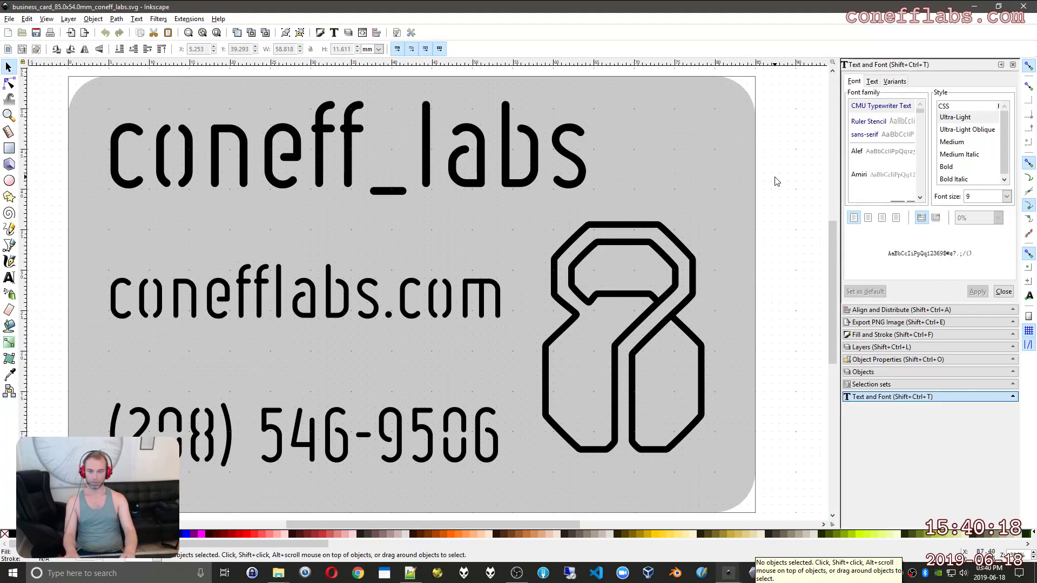
Switch the business card drawing to outline display mode to examine its border, text and logo
{"action": "left_click", "coordinate": [47, 19]}
{"action": "mouse_move", "coordinate": [75, 43]}
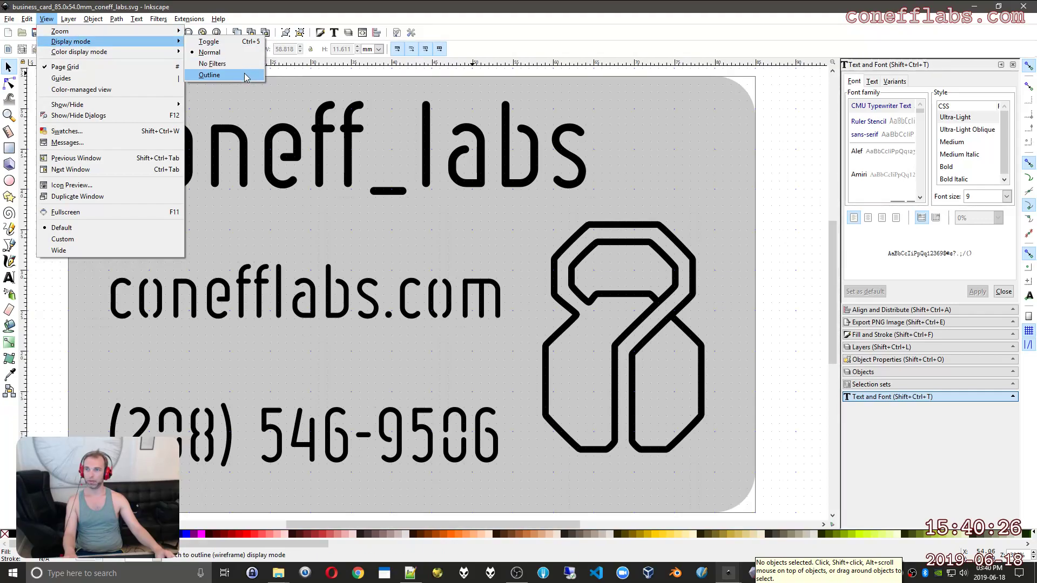
{"action": "left_click", "coordinate": [261, 45]}
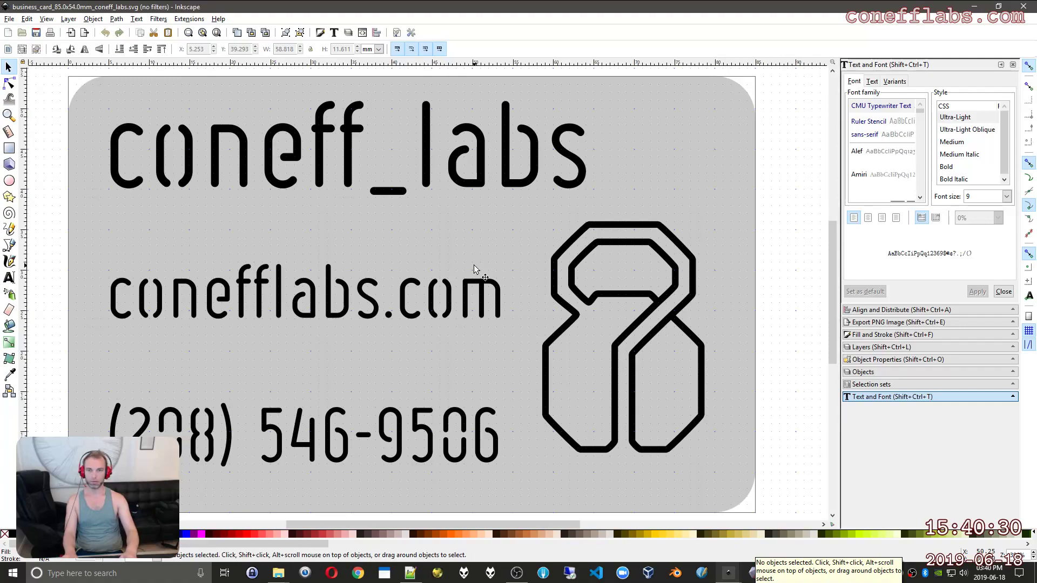
{"action": "key", "text": "ctrl+KP_5"}
{"action": "scroll", "coordinate": [755, 293], "scroll_direction": "down", "scroll_amount": 2}
{"action": "scroll", "coordinate": [755, 293], "scroll_direction": "up", "scroll_amount": 1}
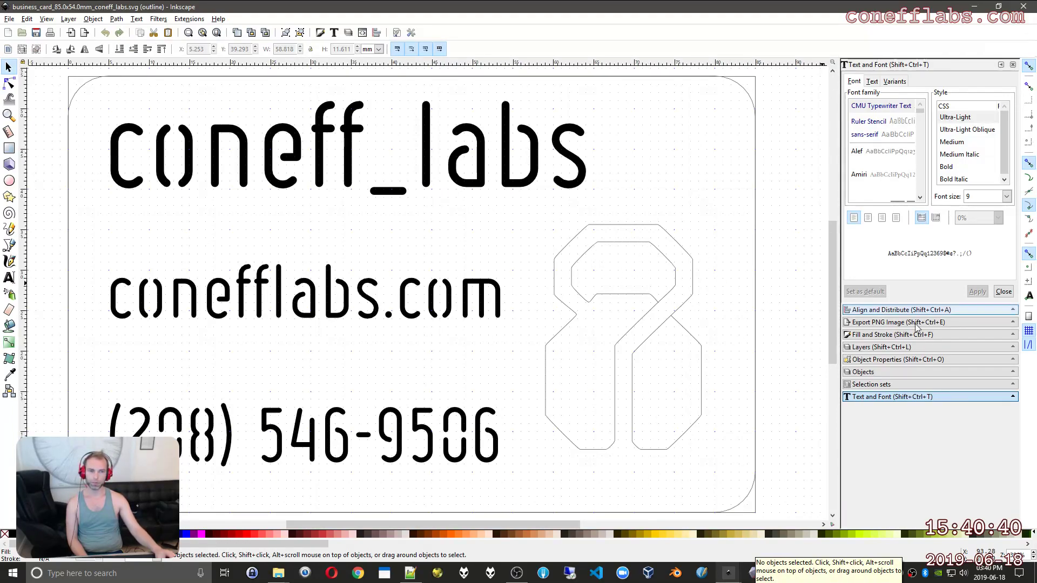
Look through the object properties, object list and stroke style settings, and return to normal display mode
{"action": "left_click", "coordinate": [885, 359]}
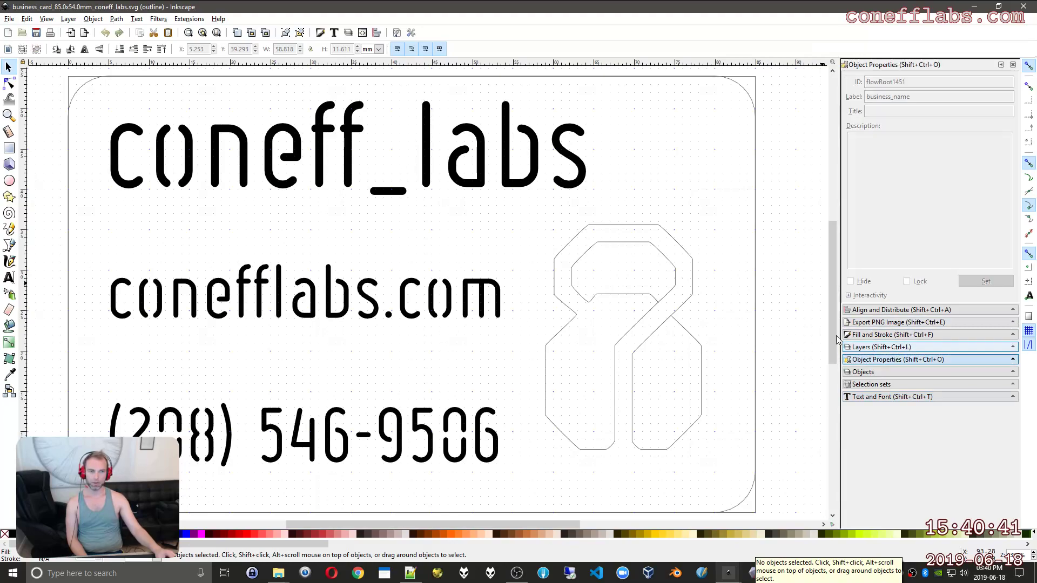
{"action": "left_click", "coordinate": [893, 373]}
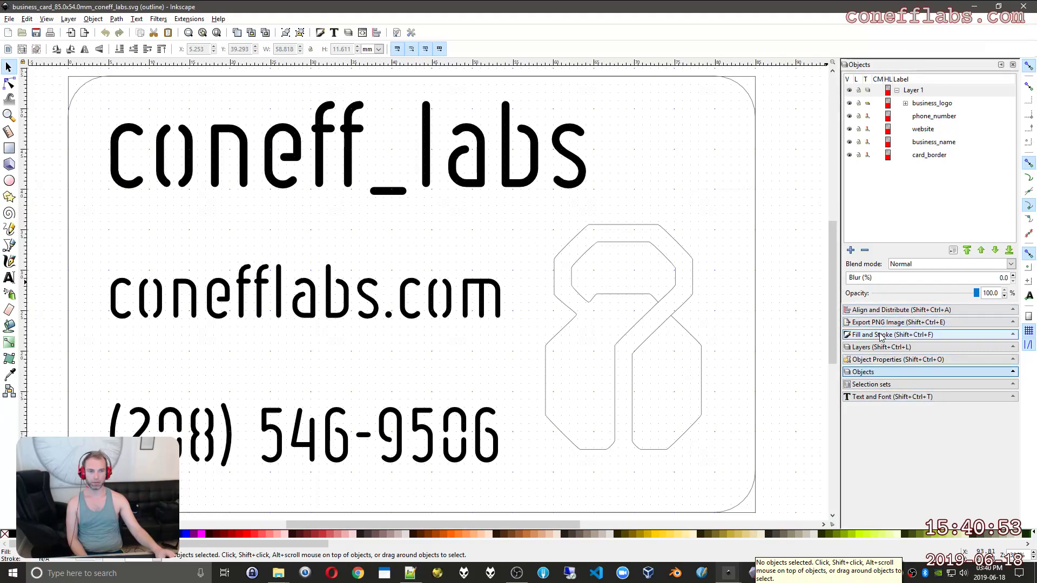
{"action": "left_click", "coordinate": [908, 335]}
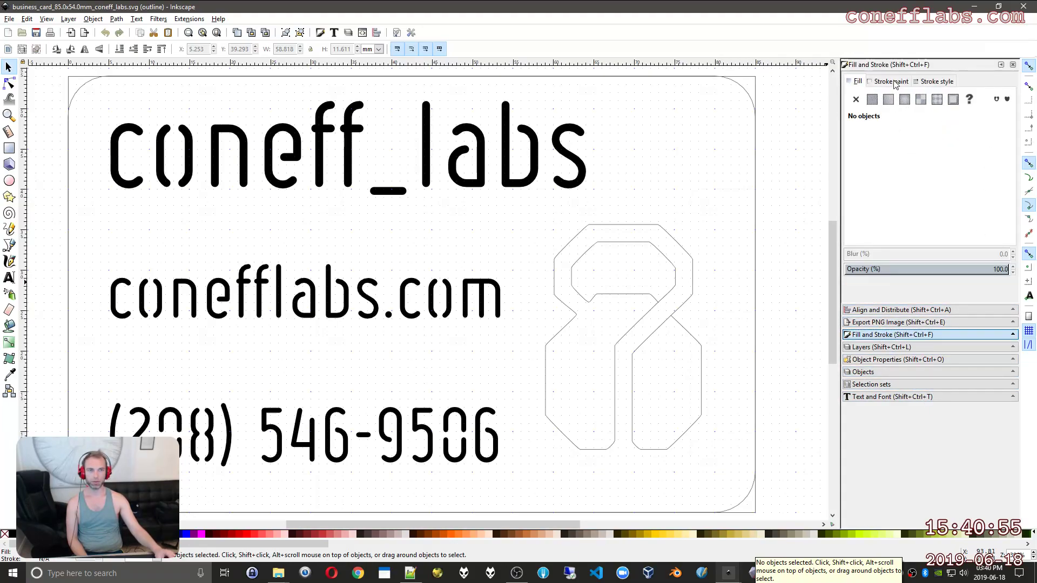
{"action": "left_click", "coordinate": [936, 83]}
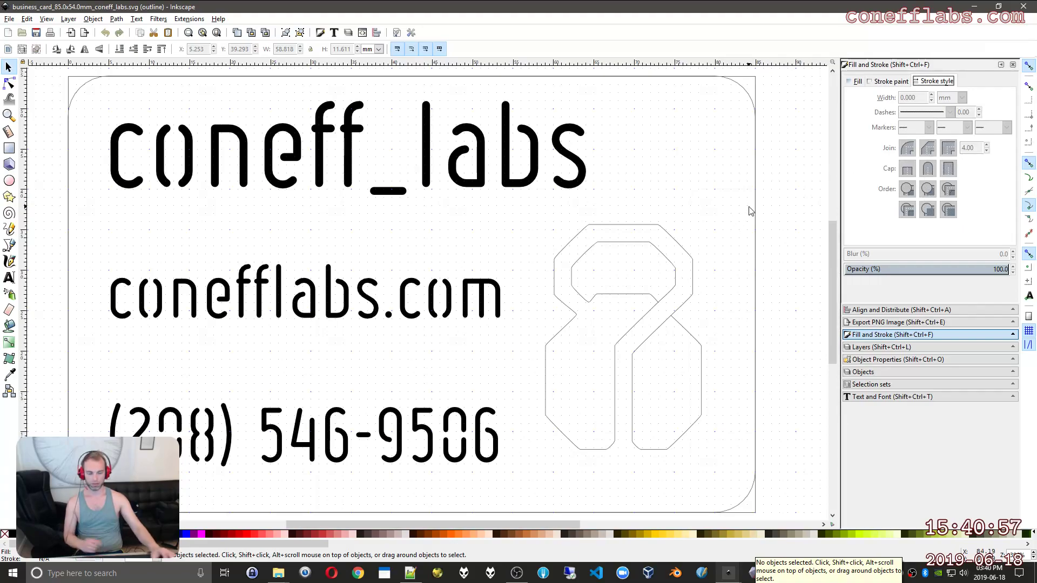
{"action": "key", "text": "ctrl+KP_5"}
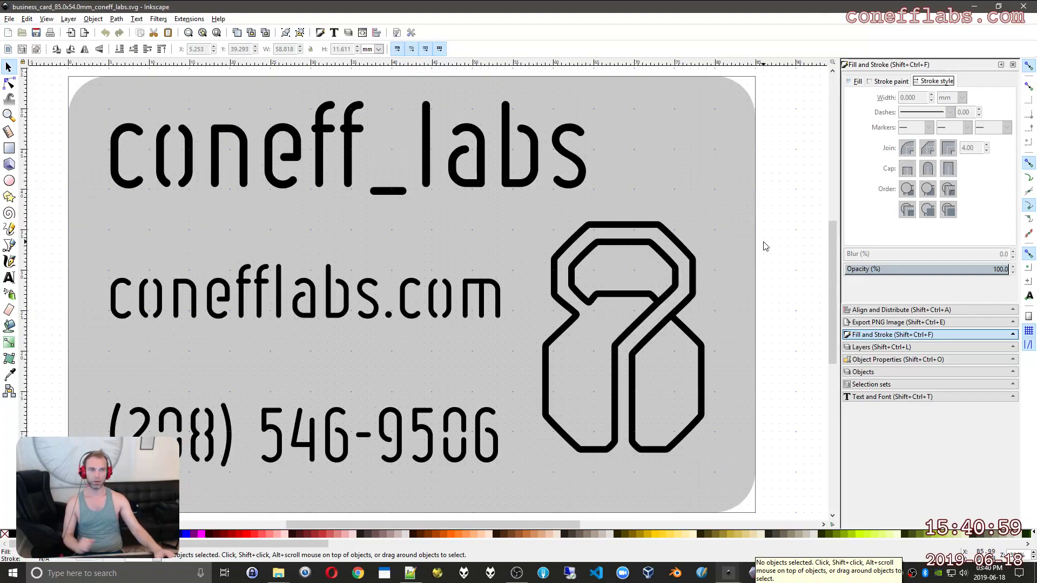
Set the stroke width of the path inside the business_logo group to 1.0 mm
{"action": "left_click", "coordinate": [652, 226]}
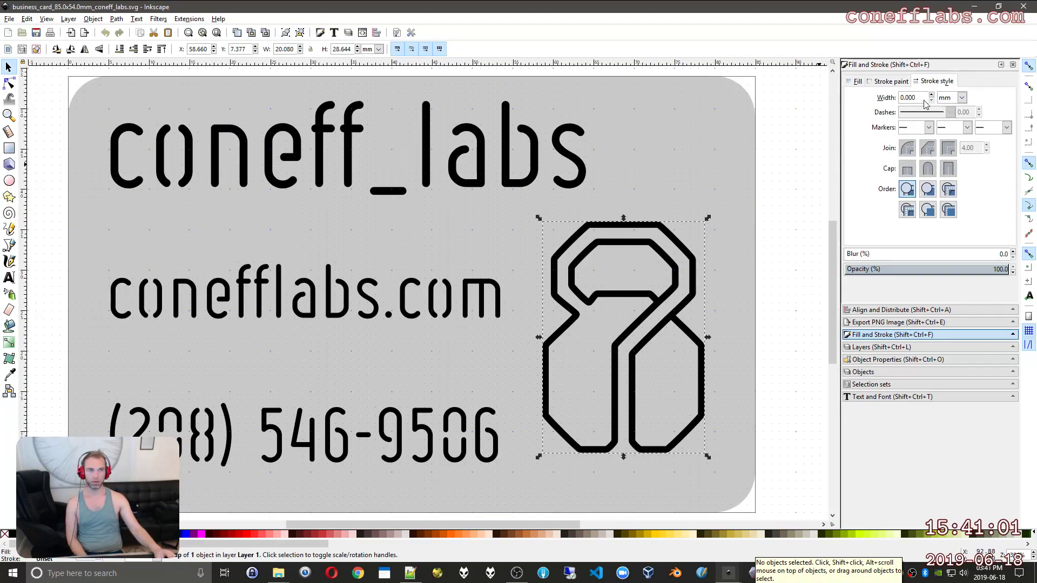
{"action": "double_click", "coordinate": [672, 238]}
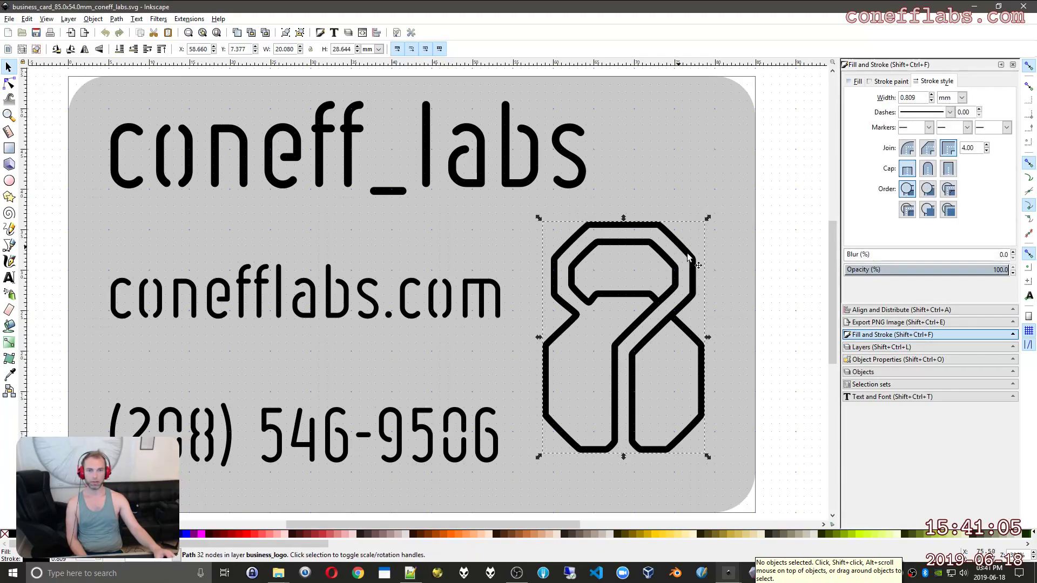
{"action": "left_click", "coordinate": [896, 360]}
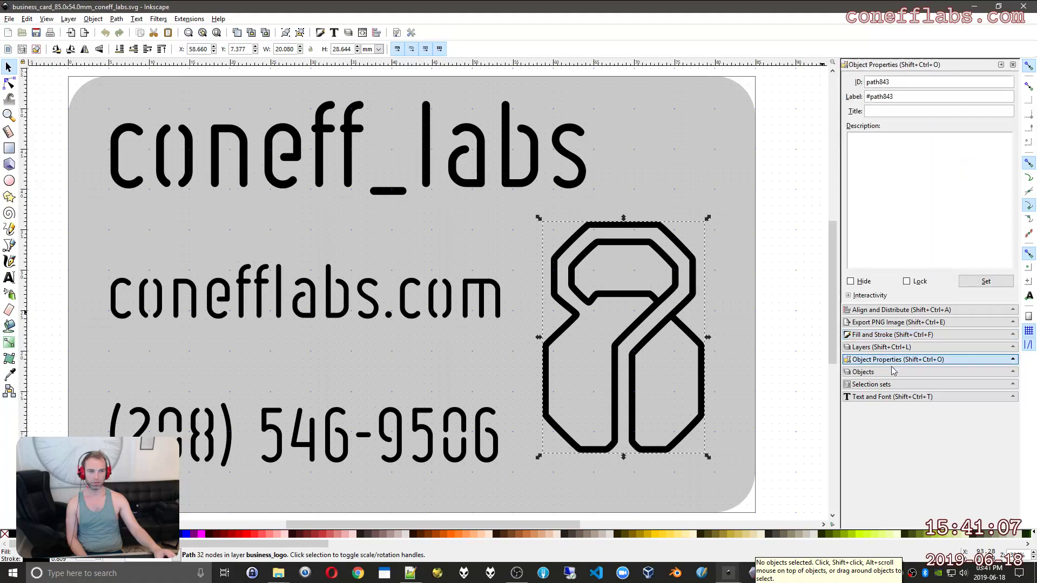
{"action": "left_click", "coordinate": [893, 373]}
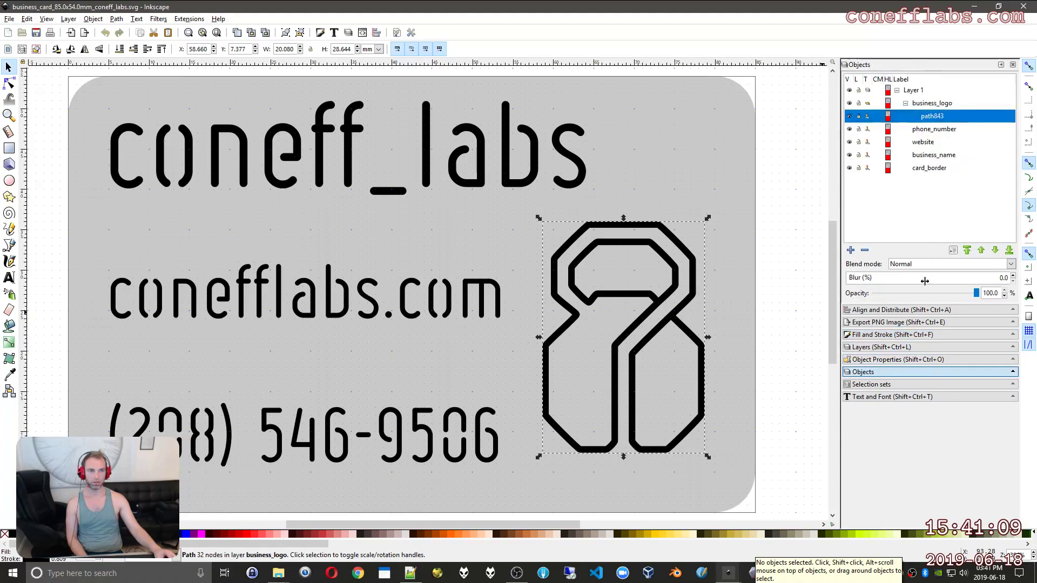
{"action": "left_click", "coordinate": [908, 335]}
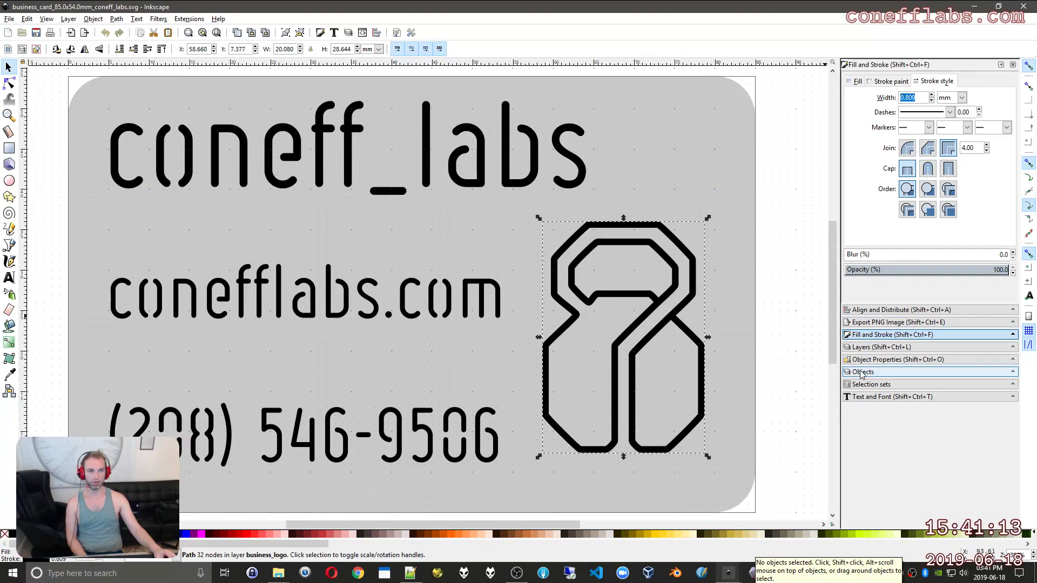
{"action": "type", "text": "0.909"}
{"action": "key", "text": "Return"}
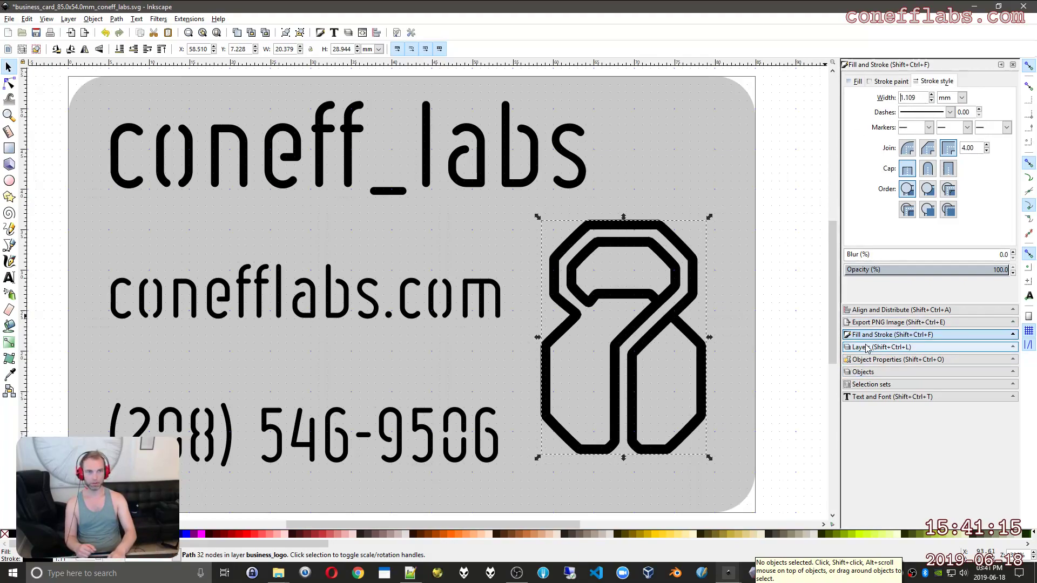
{"action": "triple_click", "coordinate": [911, 97]}
{"action": "type", "text": "1.0"}
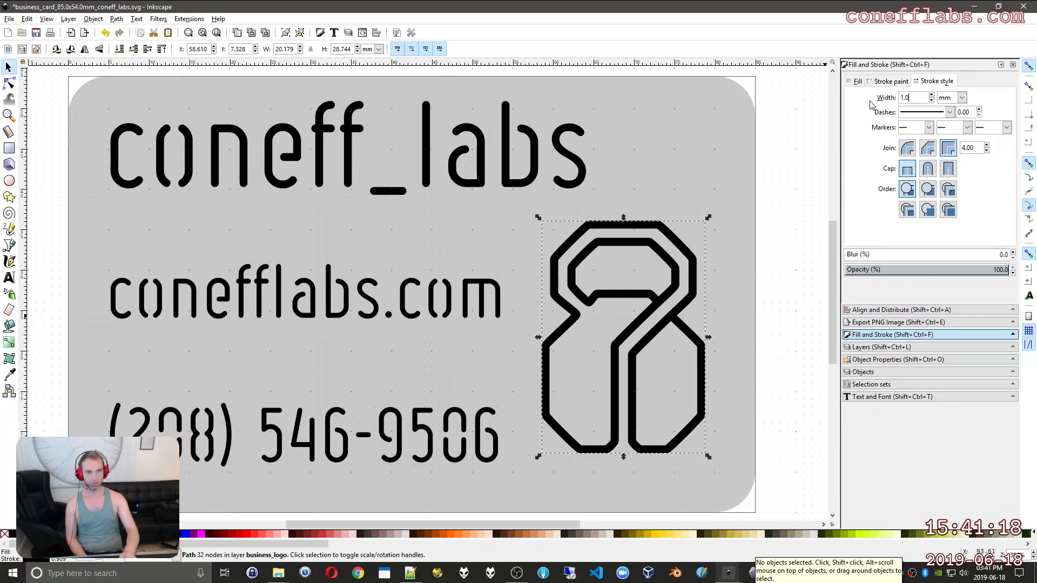
{"action": "key", "text": "Return"}
{"action": "key", "text": "Escape"}
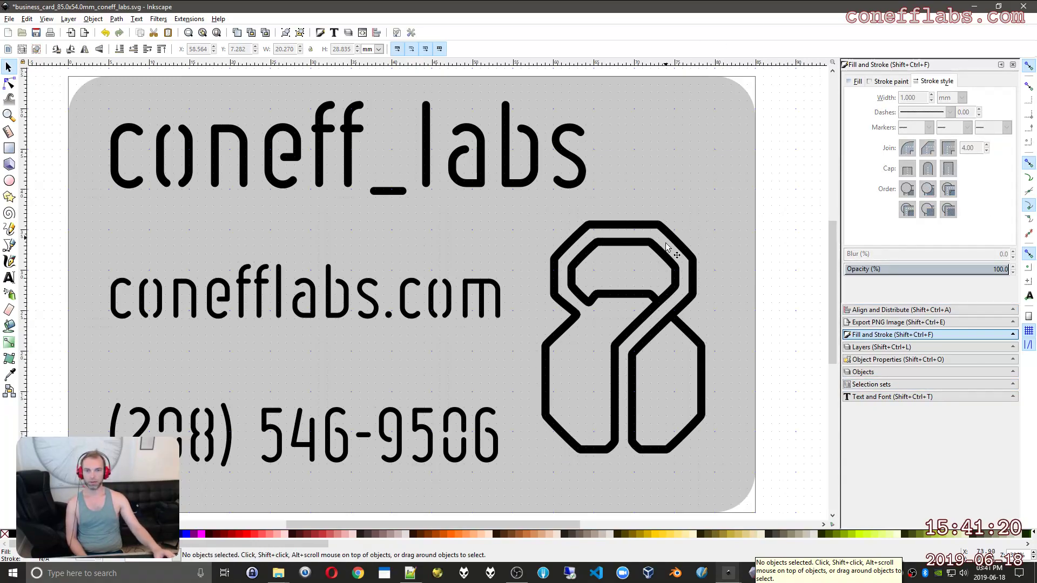
Check the logo path and the card_border rectangle against their entries in the object list
{"action": "left_click", "coordinate": [653, 248]}
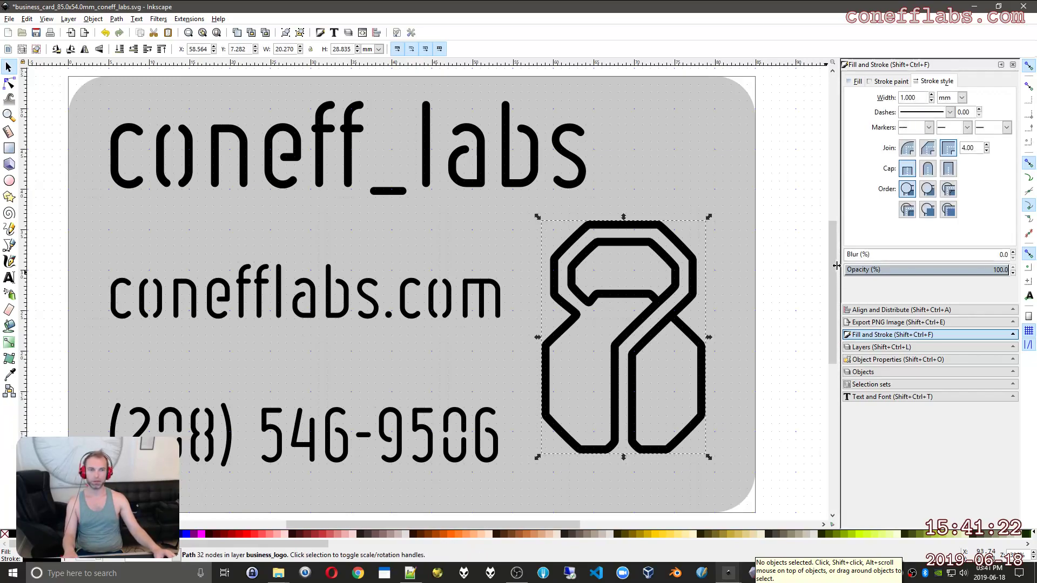
{"action": "left_click", "coordinate": [913, 372]}
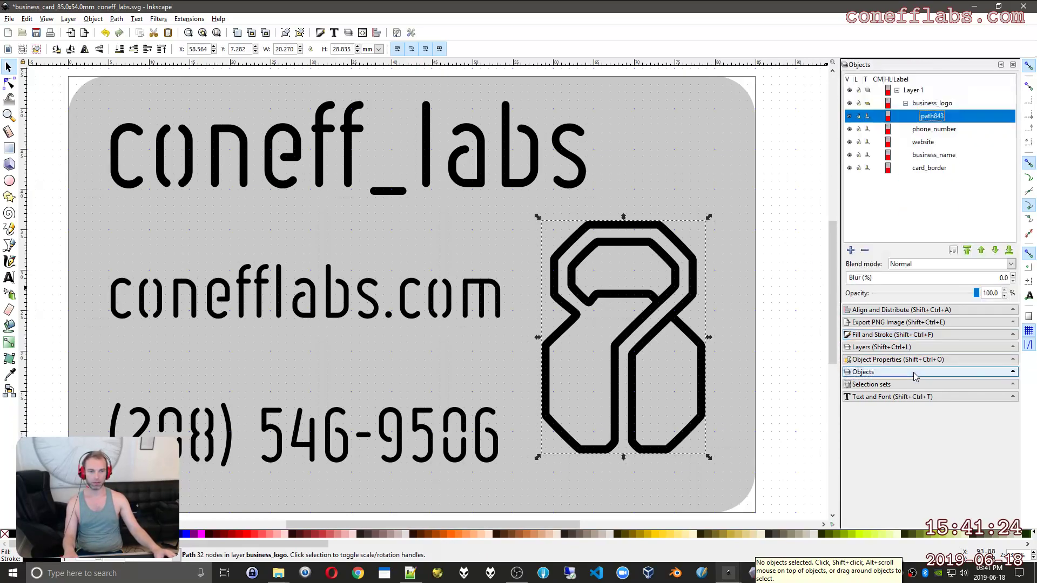
{"action": "left_click", "coordinate": [932, 168]}
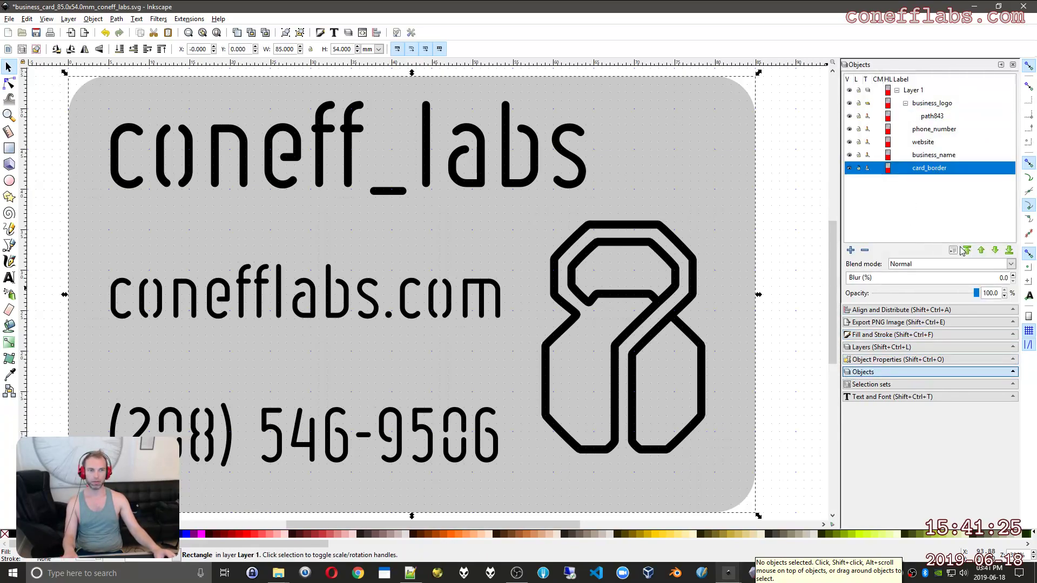
{"action": "left_click", "coordinate": [776, 189]}
{"action": "left_click", "coordinate": [927, 173]}
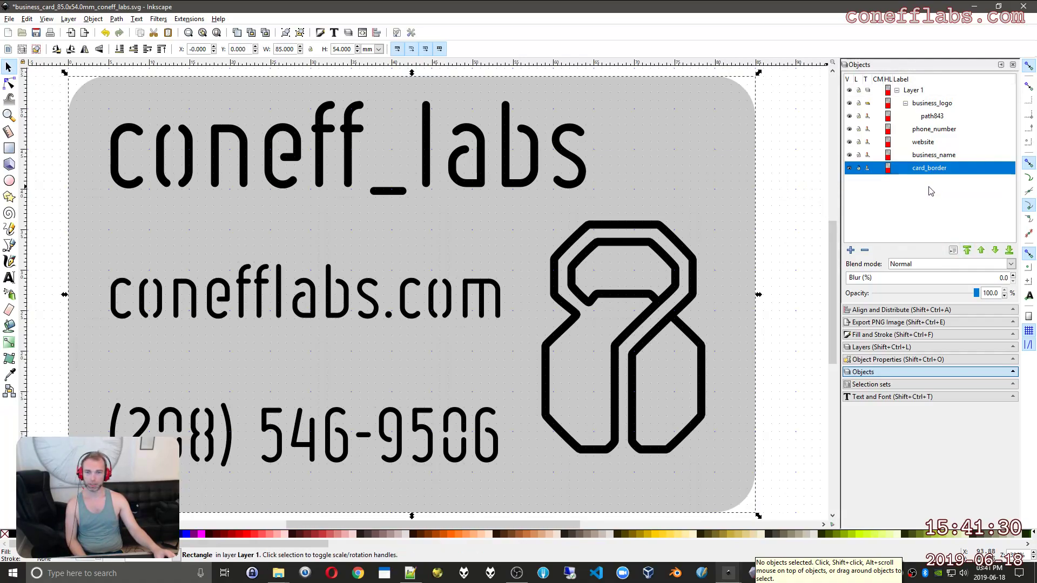
{"action": "left_click", "coordinate": [788, 232]}
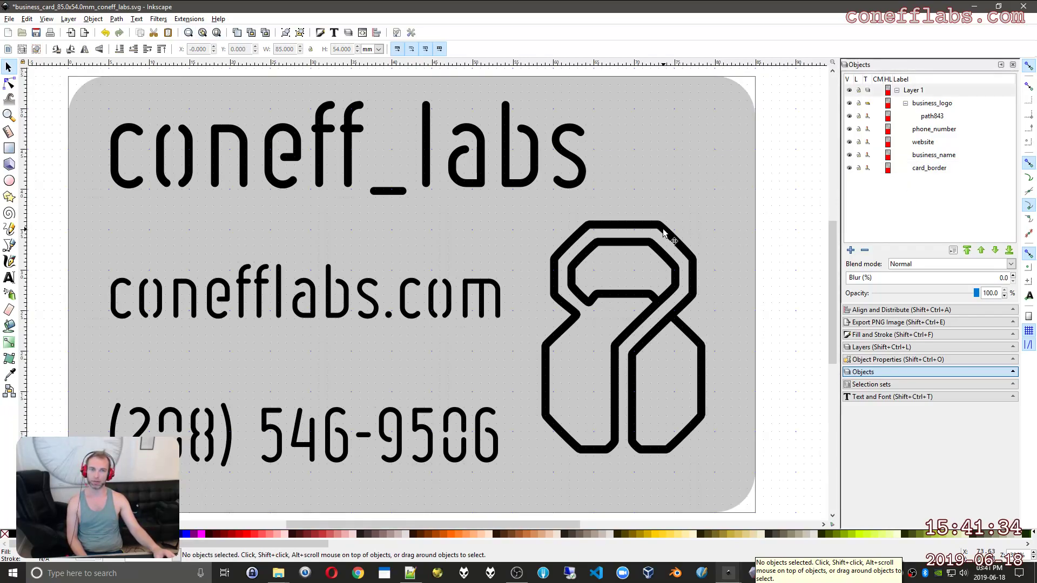
Convert the card_border rectangle to a path
{"action": "left_click", "coordinate": [721, 186]}
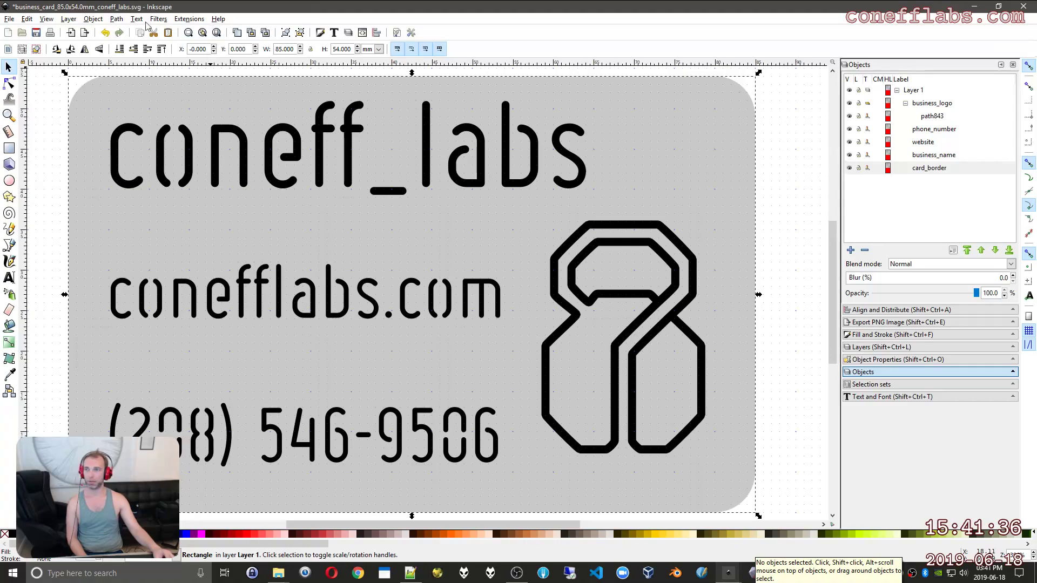
{"action": "left_click", "coordinate": [116, 19]}
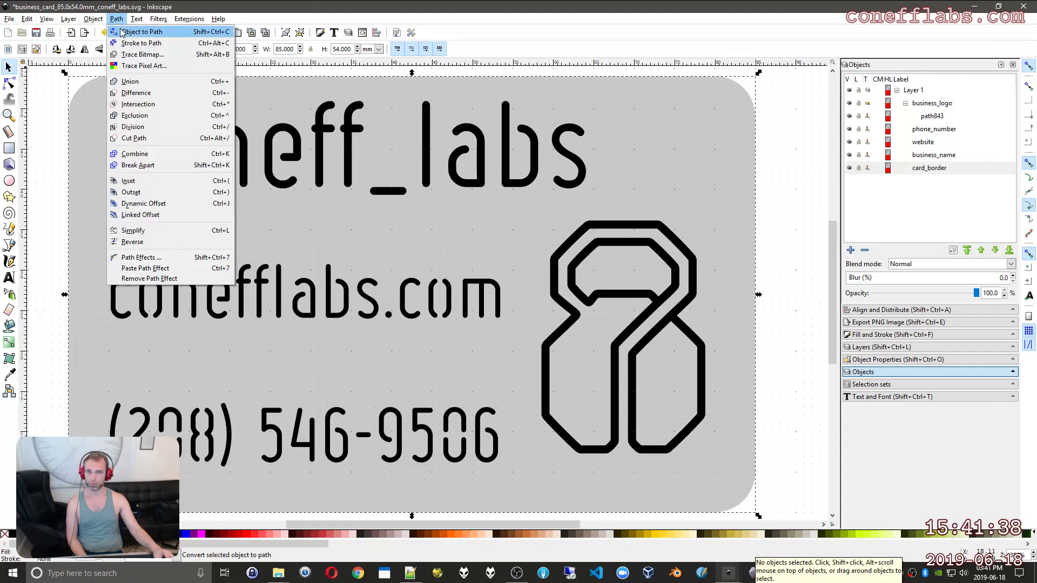
{"action": "left_click", "coordinate": [121, 32]}
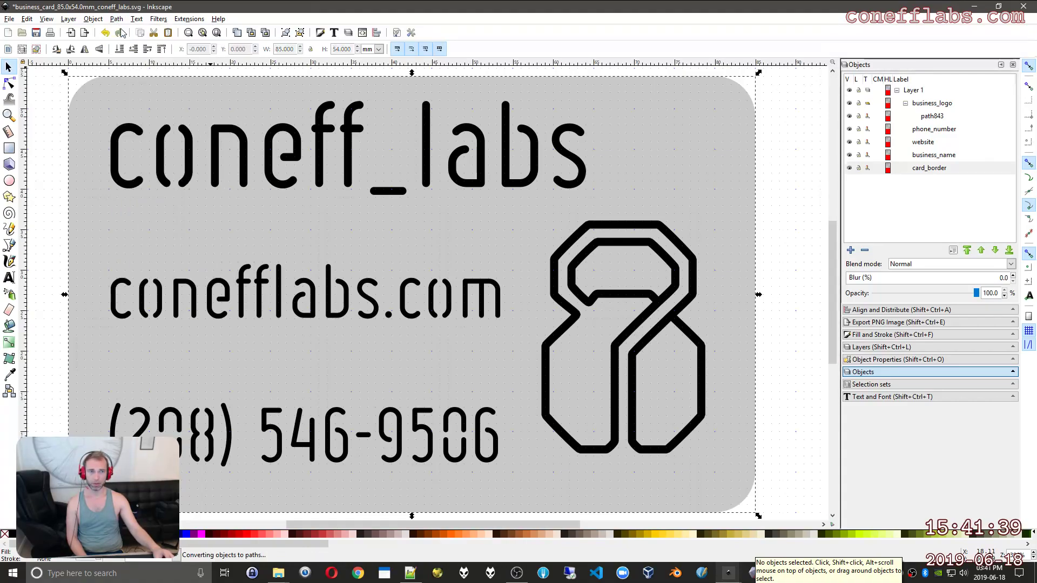
Rename the converted border path as card_border in the object list
{"action": "double_click", "coordinate": [934, 168]}
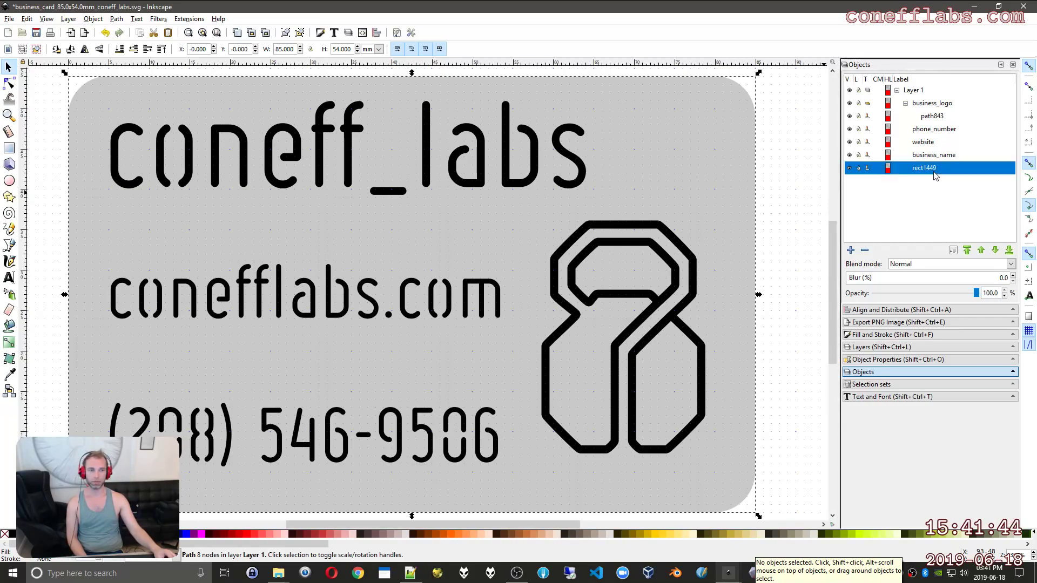
{"action": "key", "text": "BackSpace"}
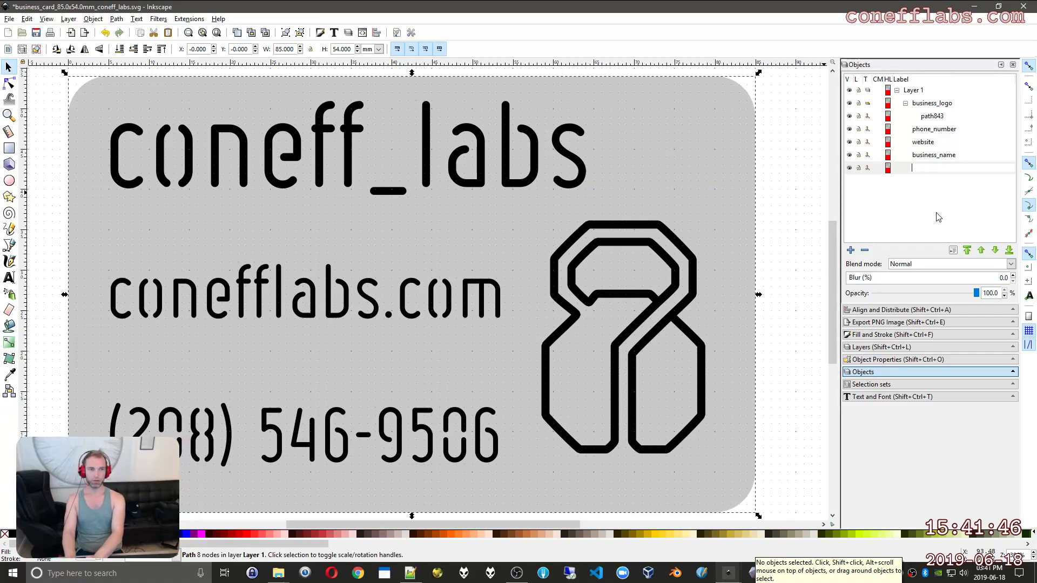
{"action": "type", "text": "card_border"}
{"action": "key", "text": "Return"}
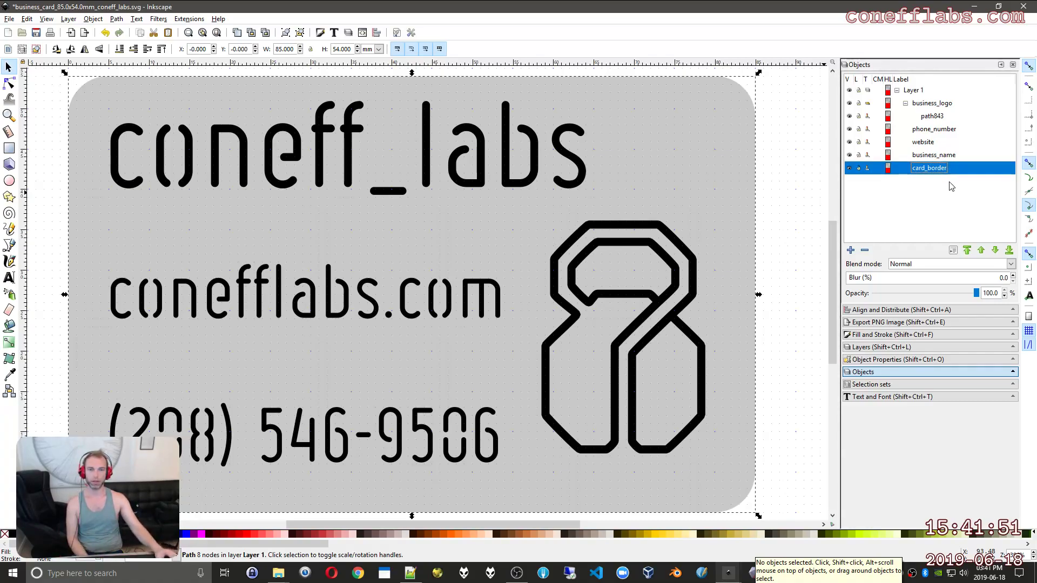
Try to cut the path inside the business_logo group out of card_border with Difference, and undo the cut
{"action": "left_click", "coordinate": [817, 160]}
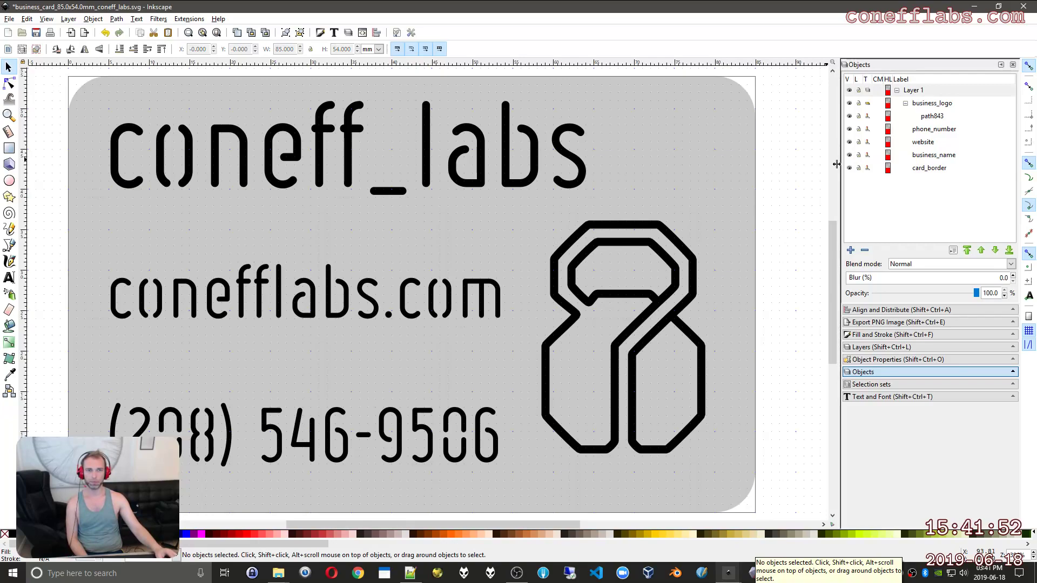
{"action": "left_click", "coordinate": [643, 226]}
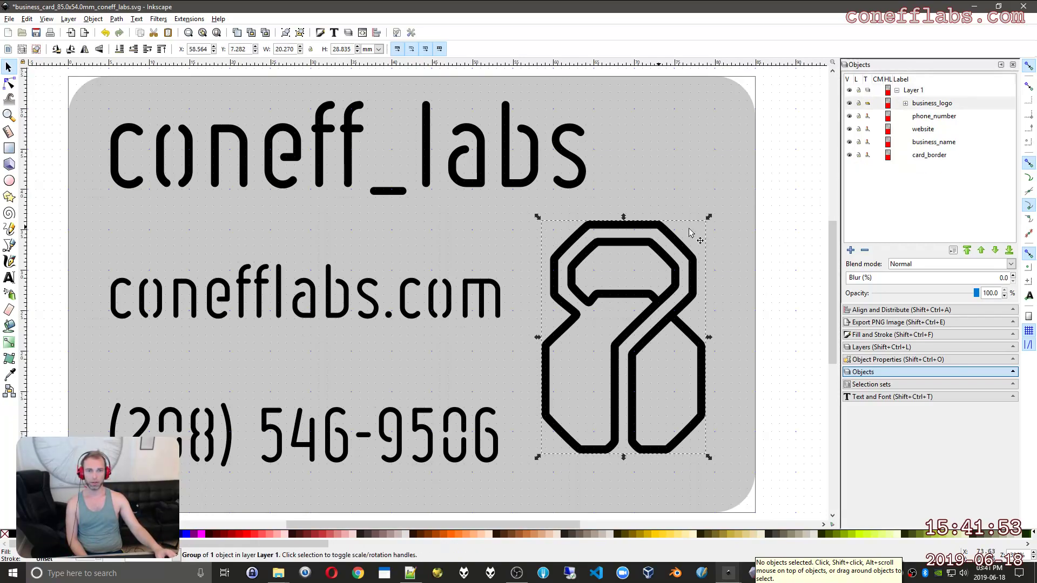
{"action": "left_click", "coordinate": [905, 104]}
{"action": "left_click", "coordinate": [803, 187]}
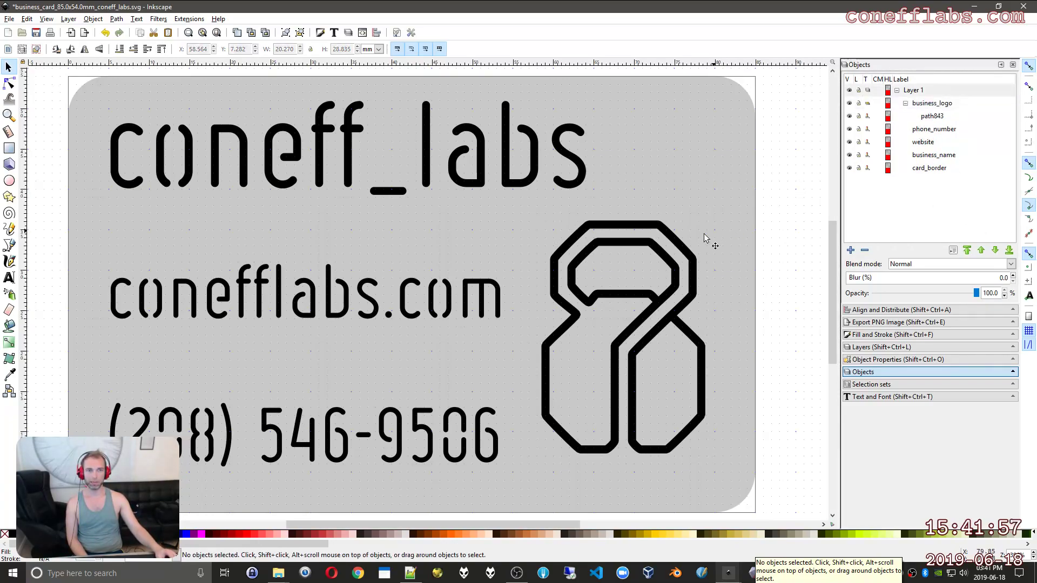
{"action": "left_click", "coordinate": [660, 228]}
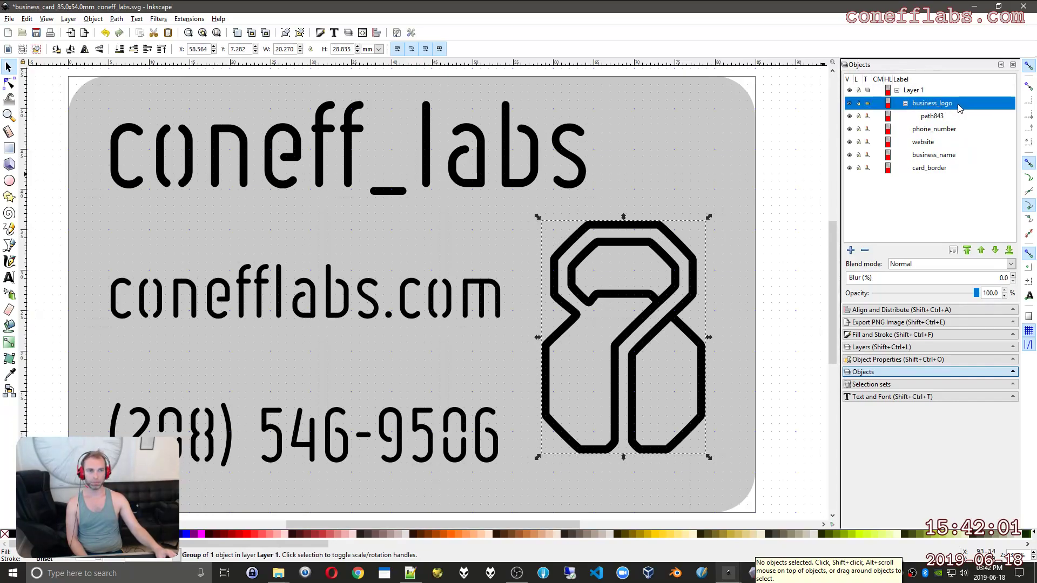
{"action": "left_click", "coordinate": [950, 121]}
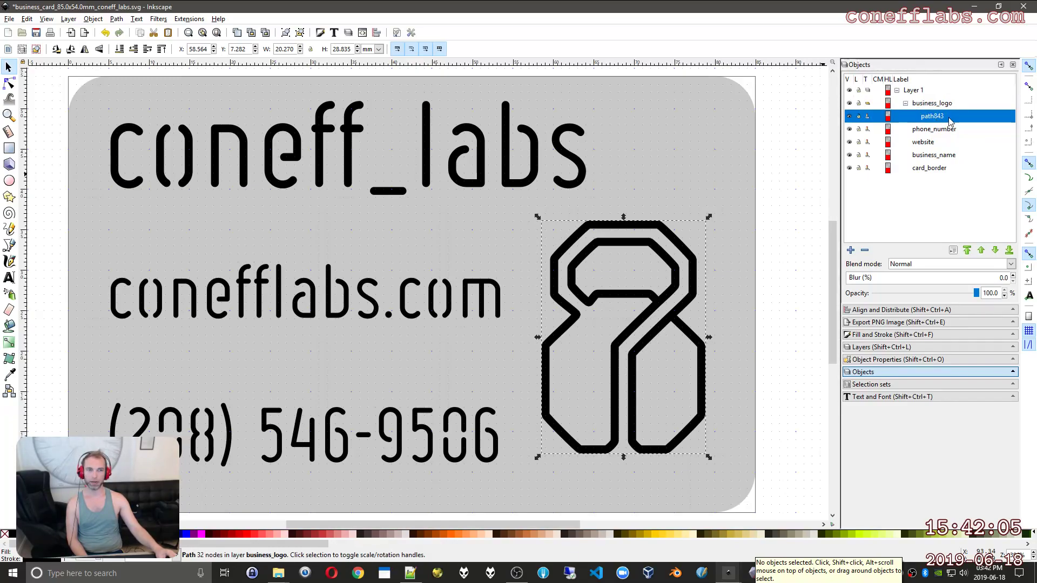
{"action": "left_click", "coordinate": [735, 115], "text": "shift"}
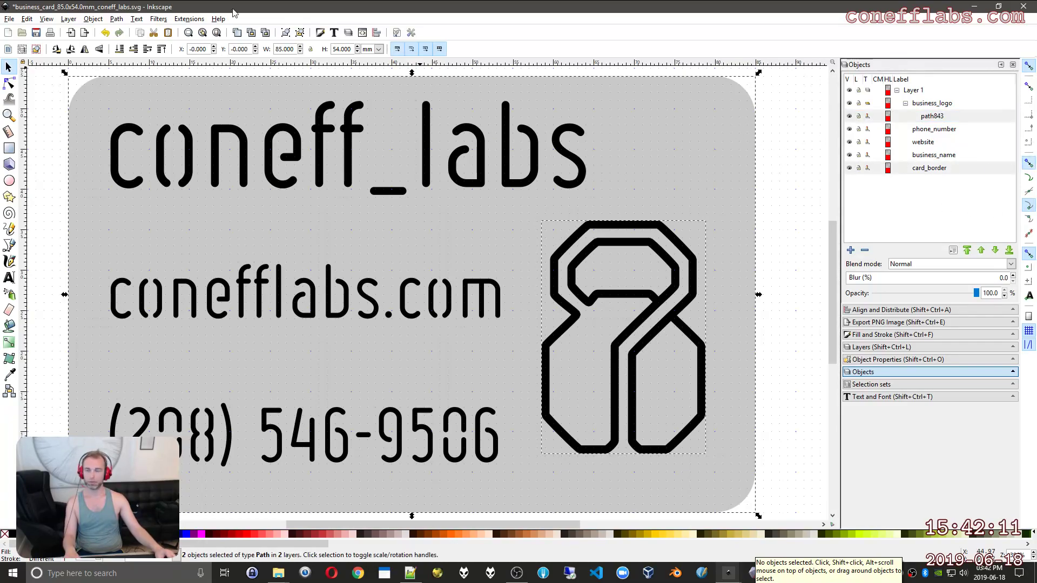
{"action": "left_click", "coordinate": [117, 19]}
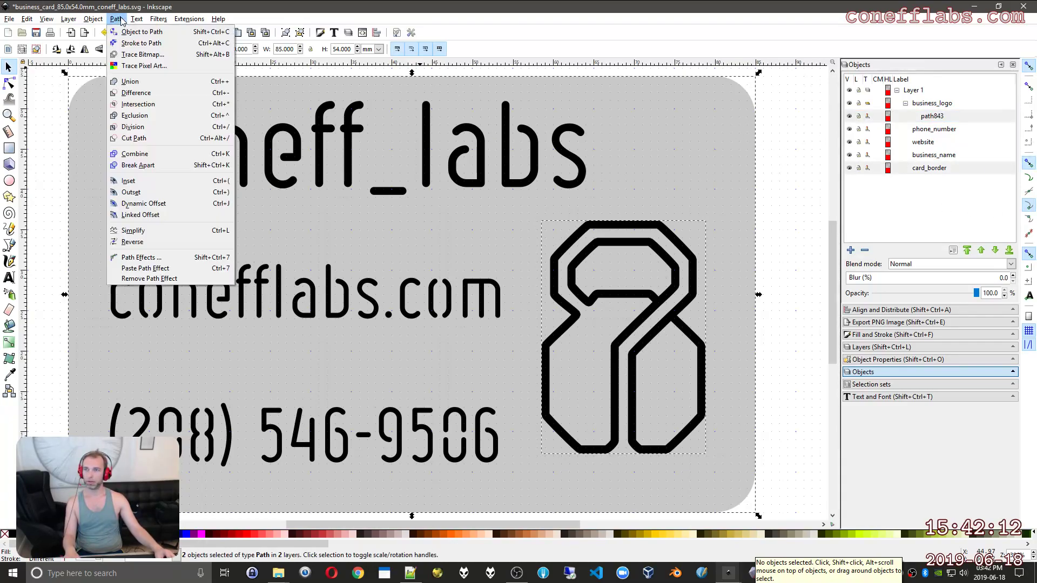
{"action": "left_click", "coordinate": [133, 93]}
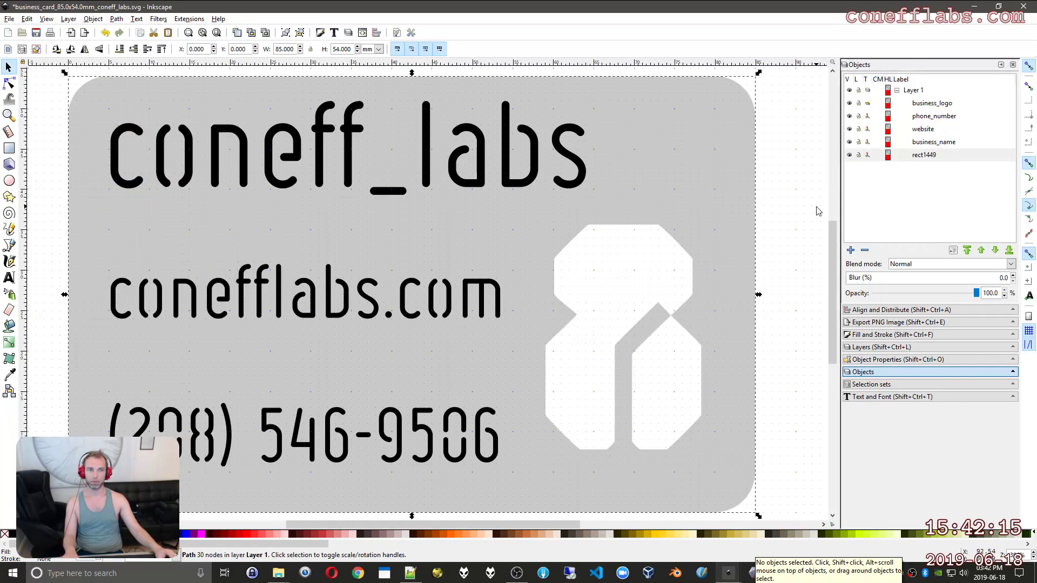
{"action": "left_click", "coordinate": [796, 228]}
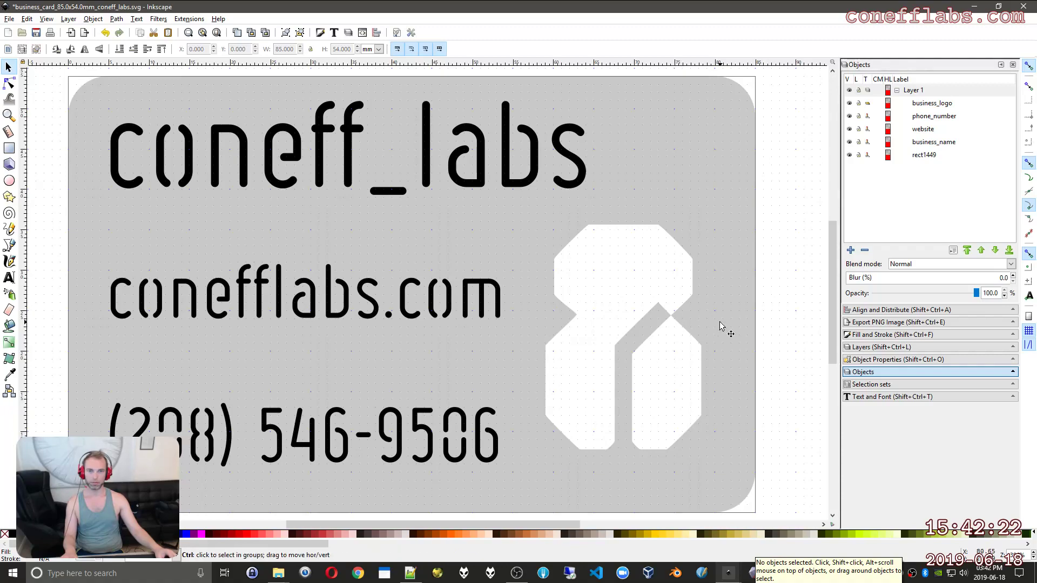
{"action": "key", "text": "ctrl+z"}
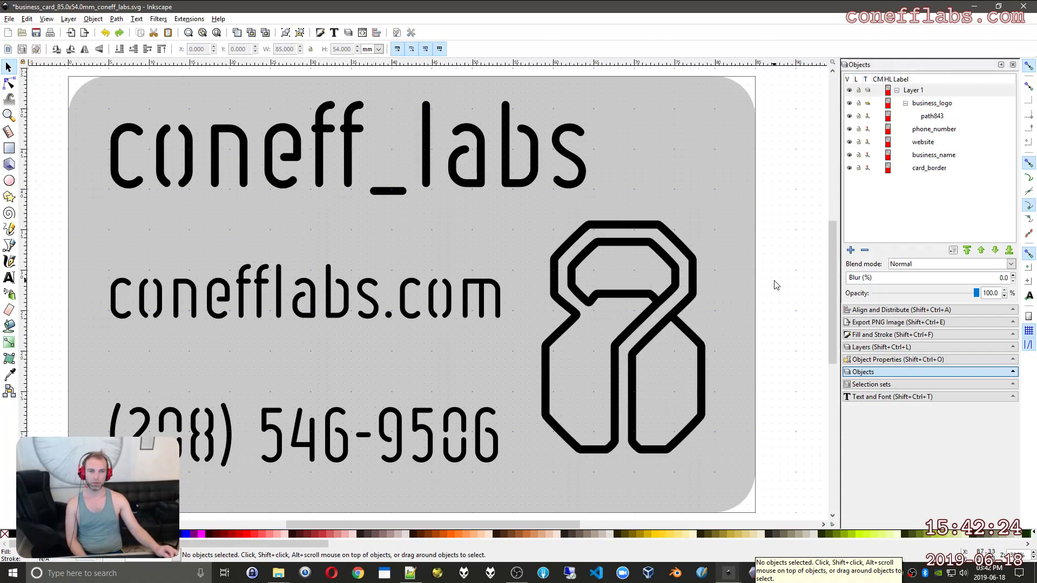
Convert the stroke of the path inside the business_logo group to a path
{"action": "left_click", "coordinate": [957, 116]}
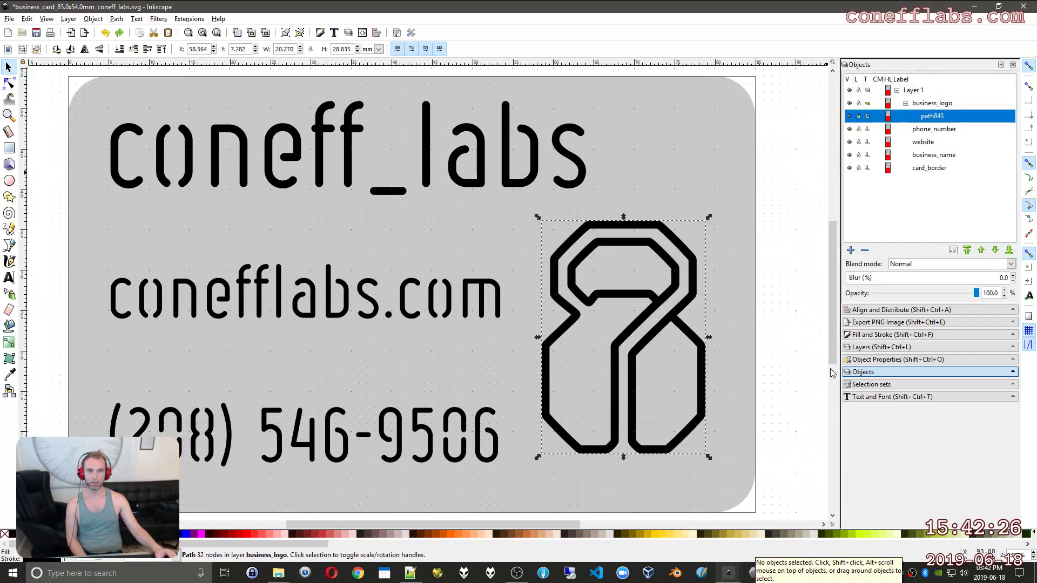
{"action": "left_click", "coordinate": [800, 256]}
{"action": "left_click", "coordinate": [663, 229]}
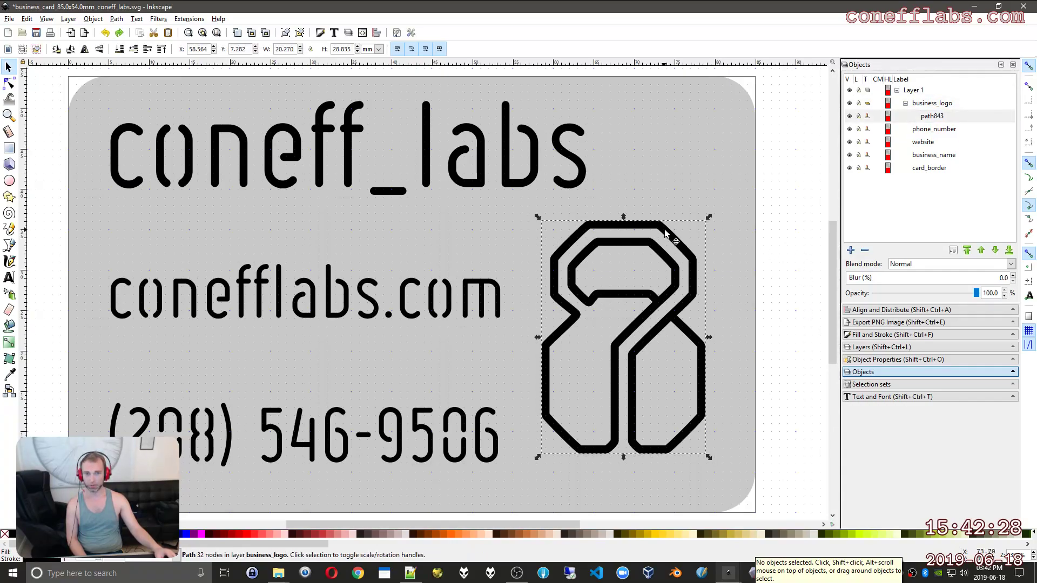
{"action": "left_click", "coordinate": [939, 120]}
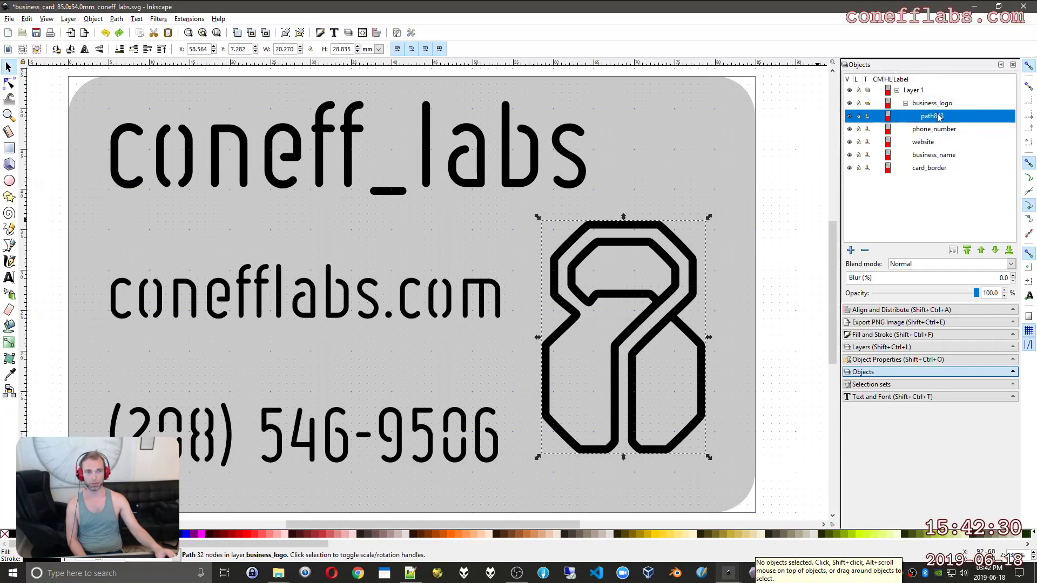
{"action": "left_click", "coordinate": [117, 19]}
{"action": "left_click", "coordinate": [528, 168]}
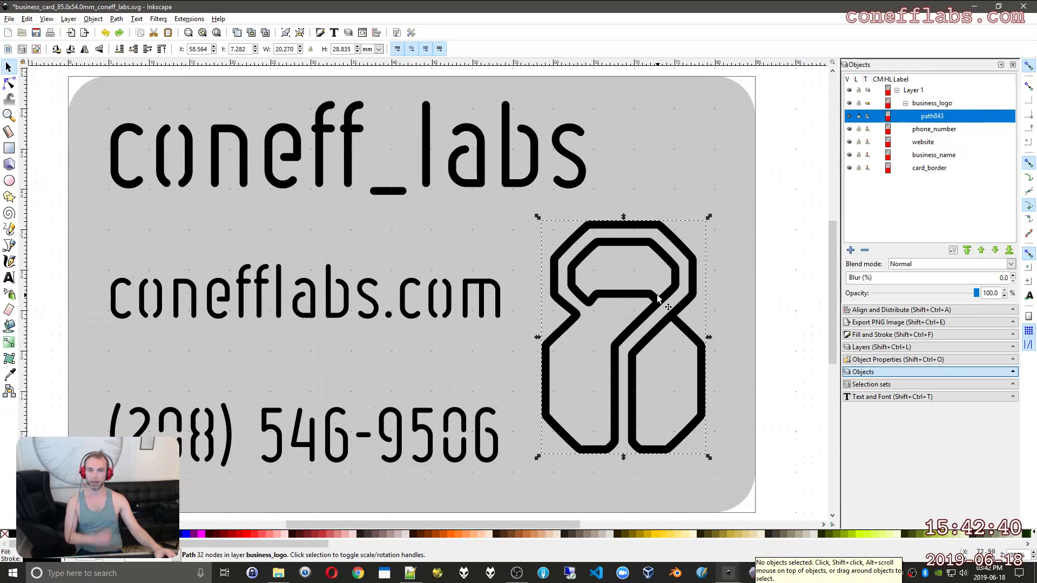
{"action": "left_click", "coordinate": [120, 20]}
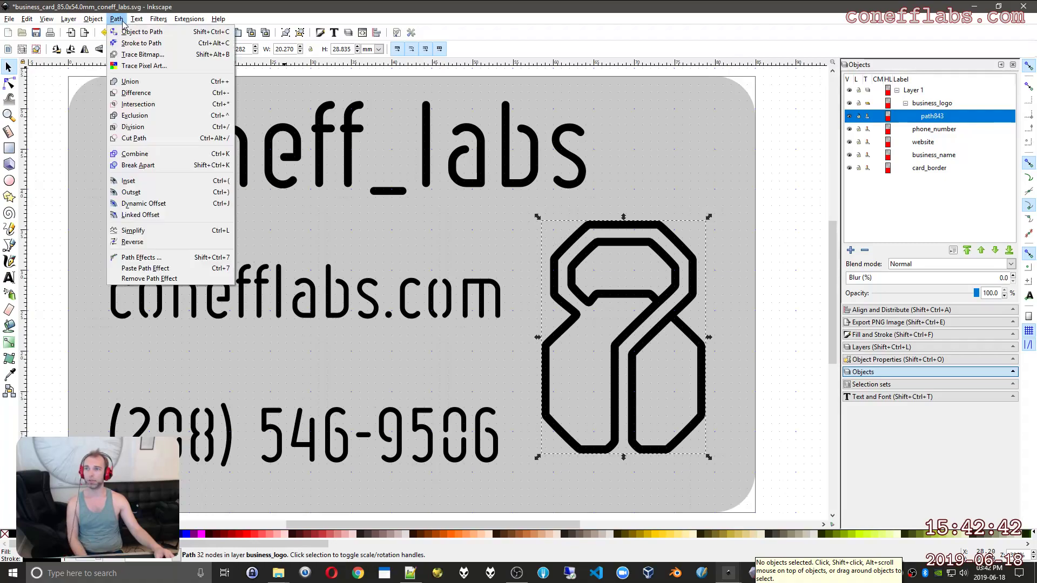
{"action": "left_click", "coordinate": [123, 43]}
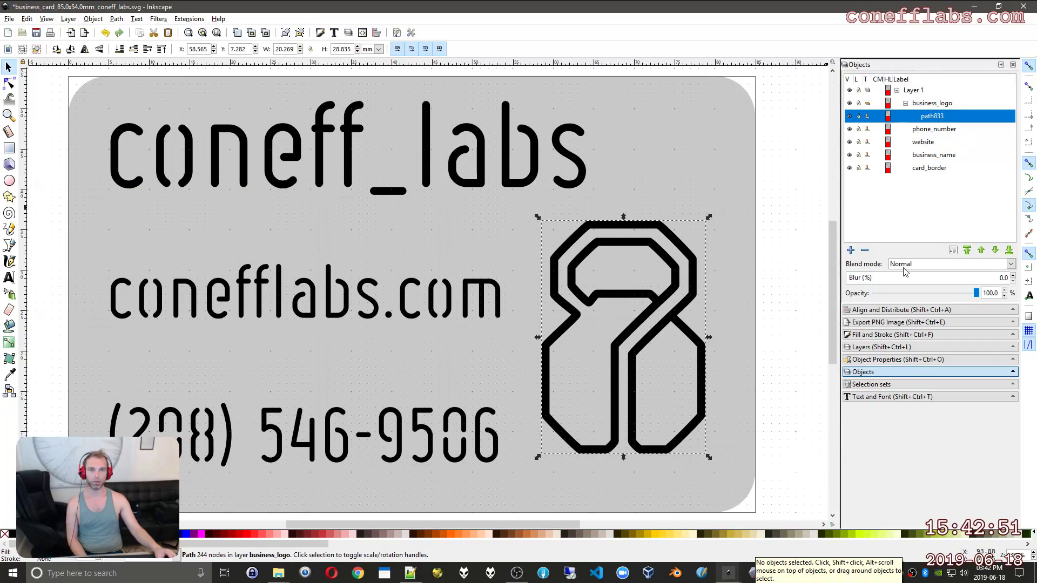
{"action": "left_click", "coordinate": [800, 252]}
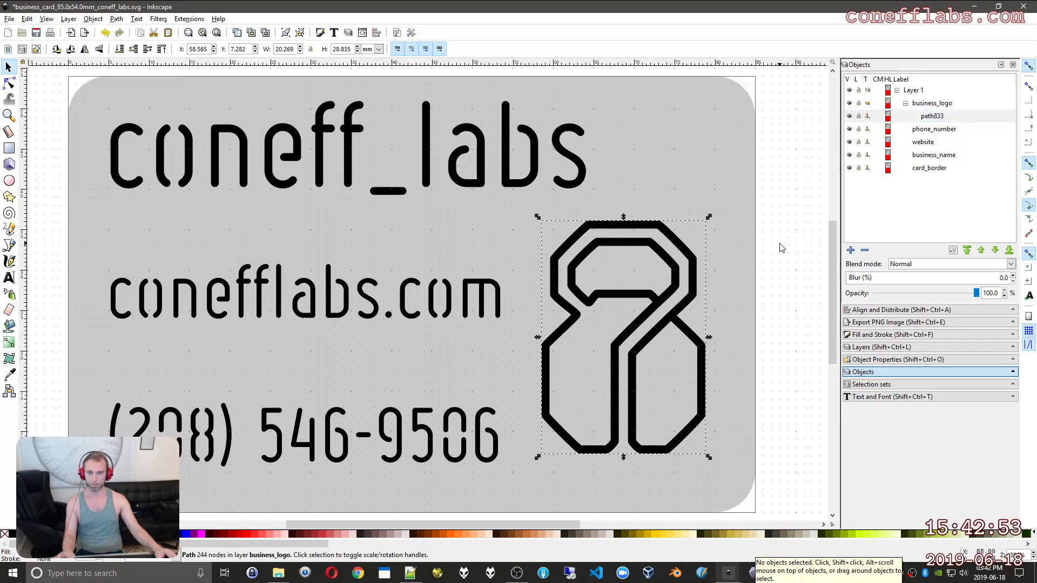
Compare the logo in outline view by undoing its stroke conversion and applying Stroke to Path again, and return to normal view
{"action": "key", "text": "ctrl+KP_5"}
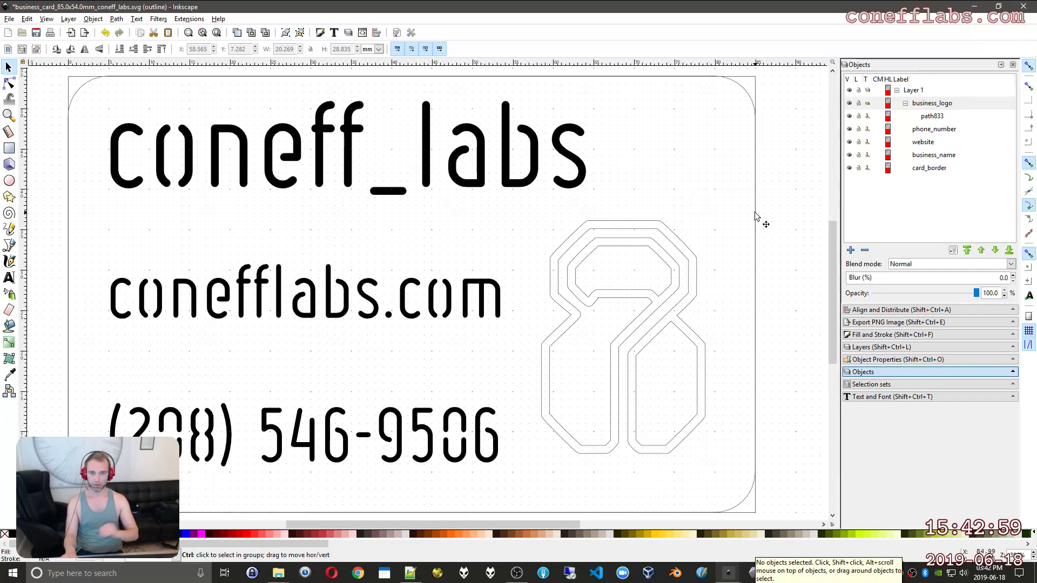
{"action": "key", "text": "ctrl+z"}
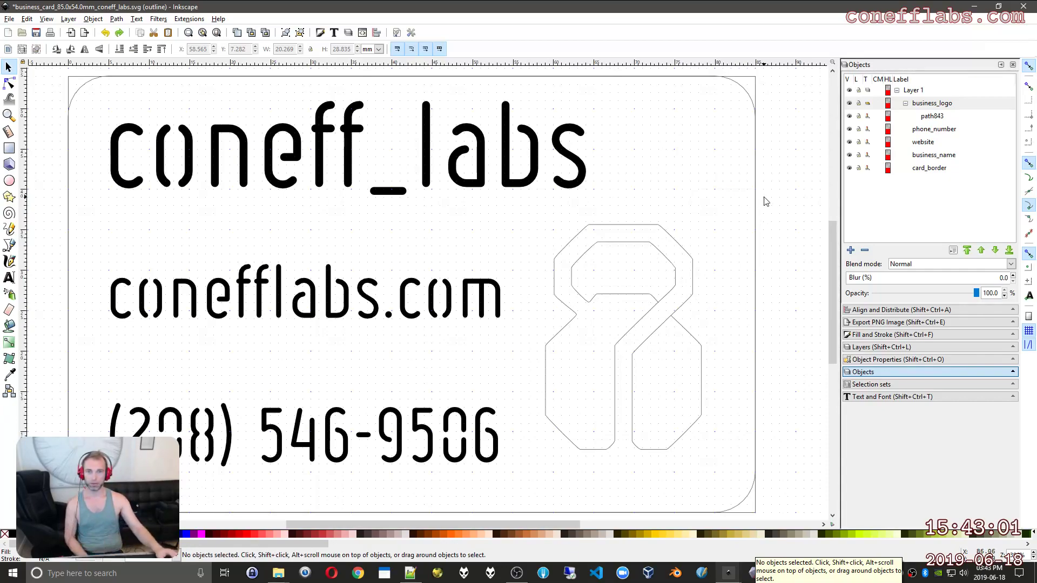
{"action": "left_click", "coordinate": [594, 227]}
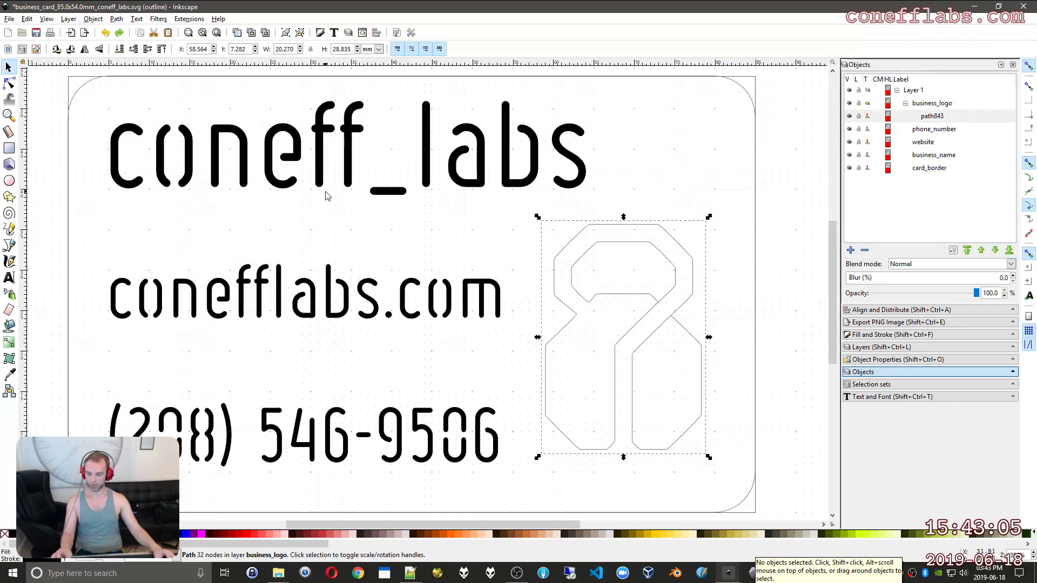
{"action": "key", "text": "ctrl+alt+c"}
{"action": "left_click", "coordinate": [780, 265]}
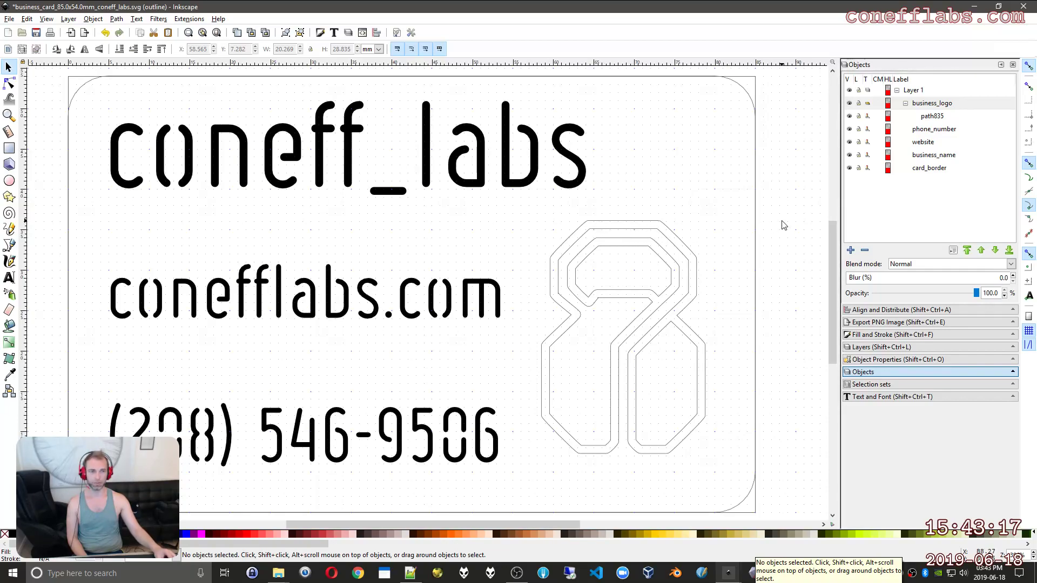
{"action": "key", "text": "ctrl+KP_5"}
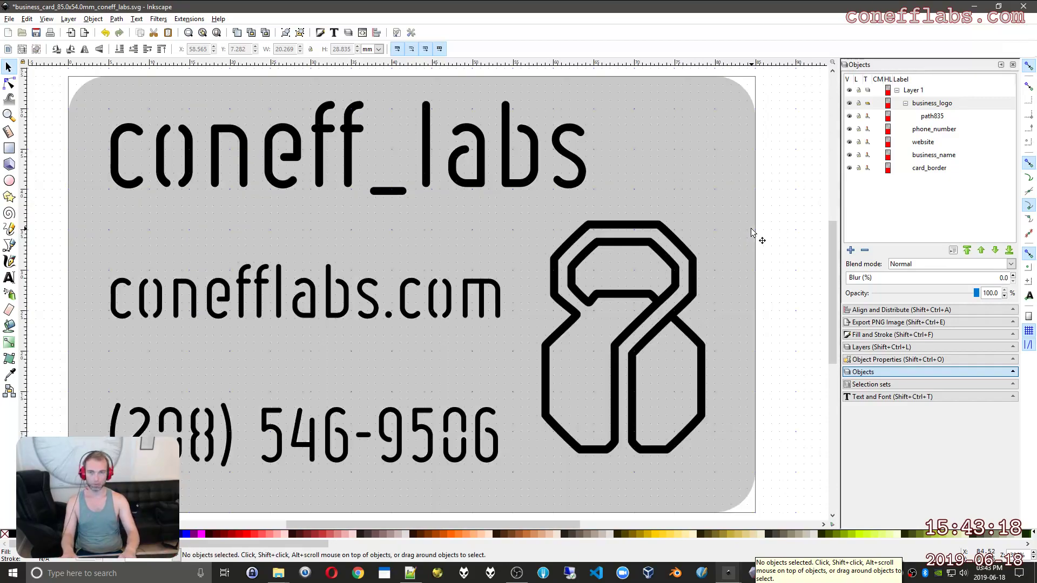
Try to cut the stroke-converted logo path out of card_border with Difference, and undo the cut
{"action": "left_click", "coordinate": [653, 226]}
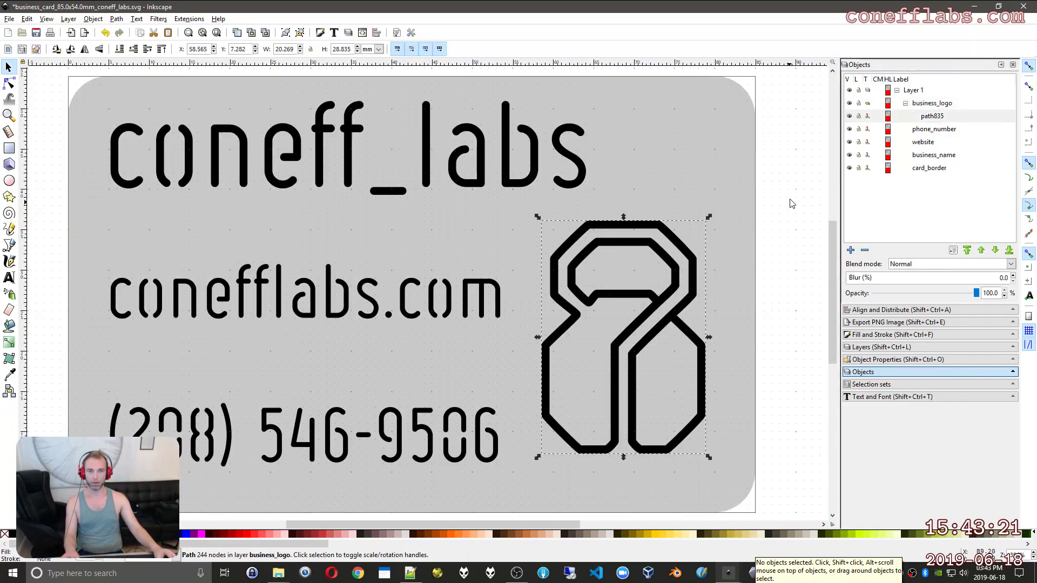
{"action": "left_click", "coordinate": [741, 138], "text": "shift"}
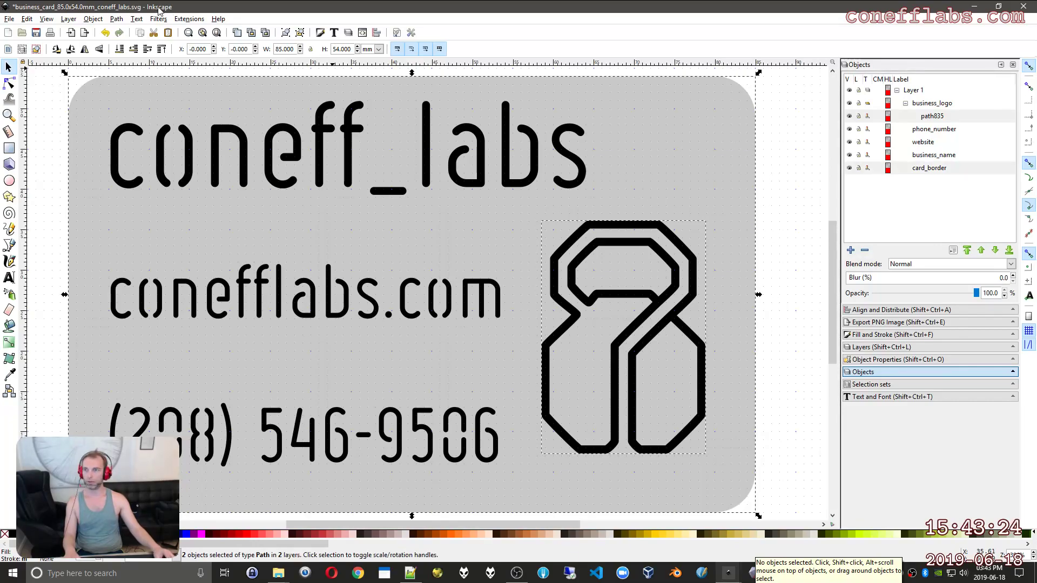
{"action": "left_click", "coordinate": [93, 19]}
{"action": "mouse_move", "coordinate": [116, 19]}
{"action": "left_click", "coordinate": [133, 93]}
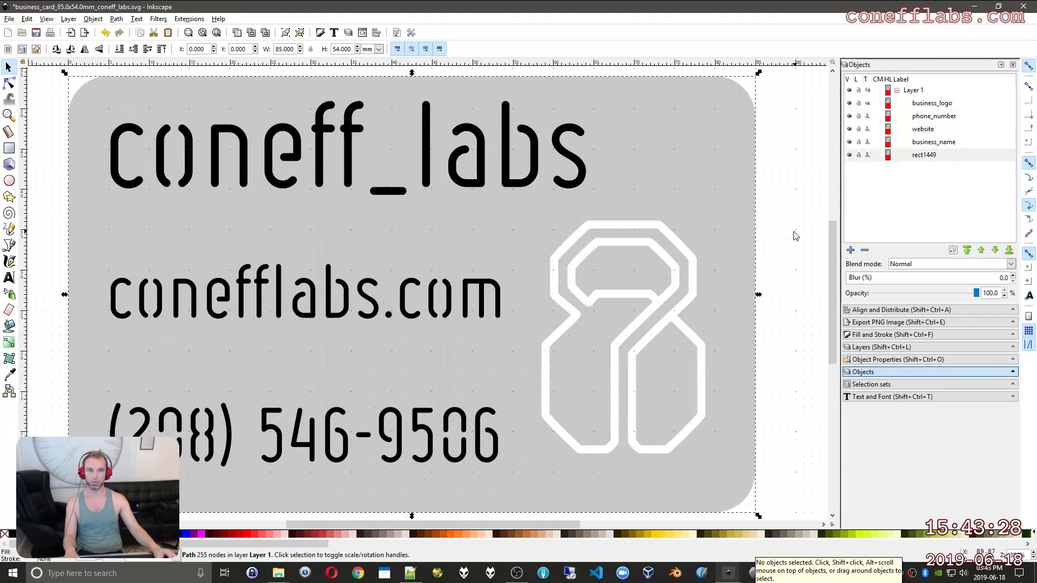
{"action": "key", "text": "ctrl+z"}
Check in the object list whether selecting the logo on the canvas picks the business_logo group or the path inside it
{"action": "left_click", "coordinate": [658, 223]}
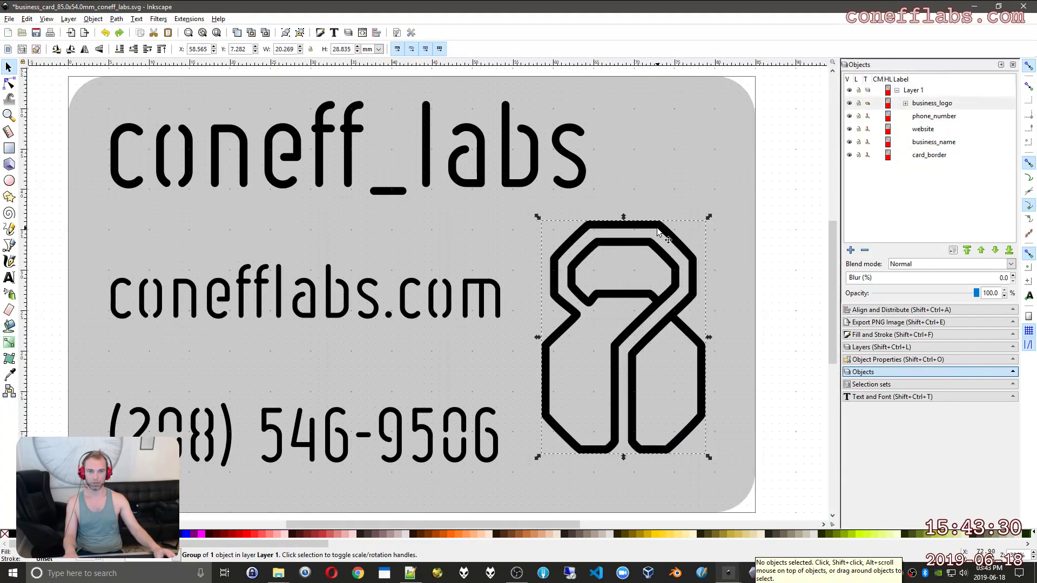
{"action": "left_click", "coordinate": [716, 157], "text": "shift"}
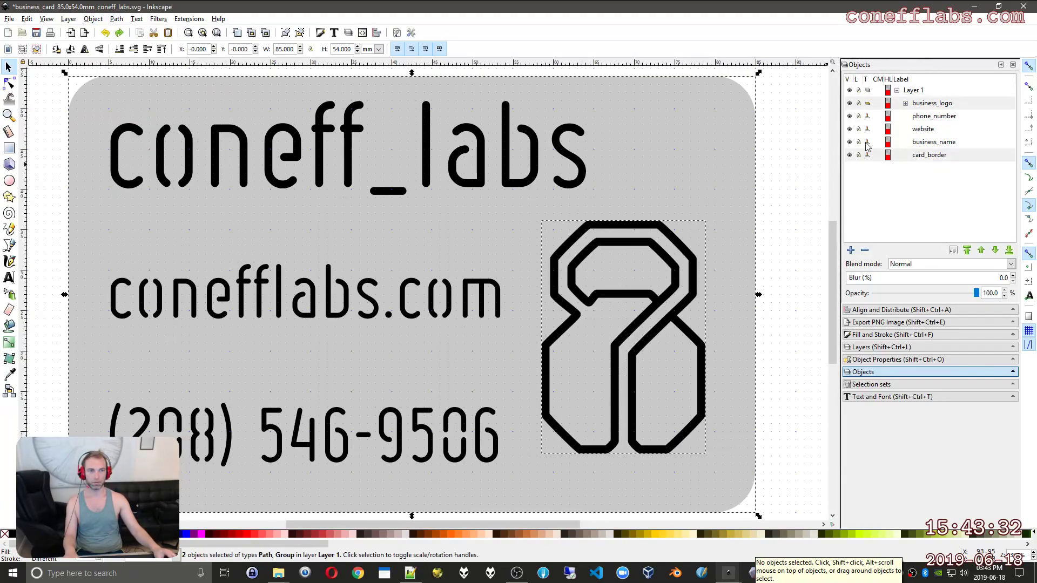
{"action": "left_click", "coordinate": [905, 103]}
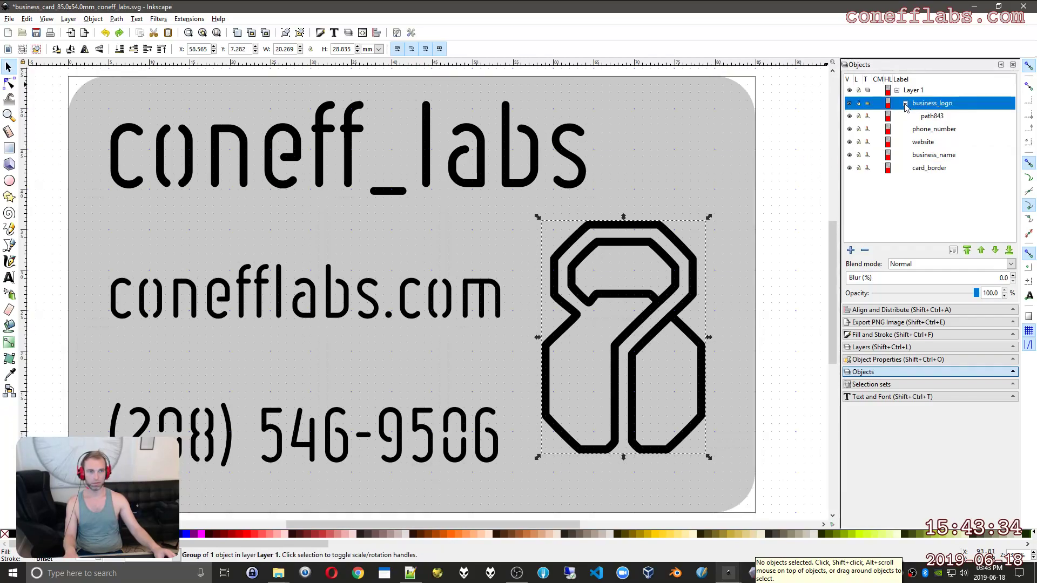
{"action": "key", "text": "Escape"}
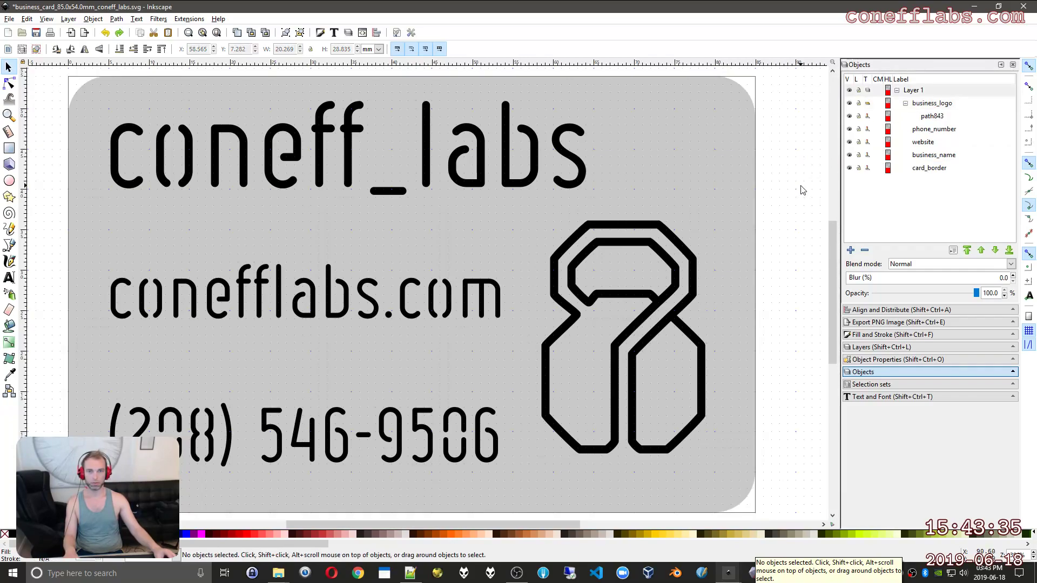
{"action": "left_click", "coordinate": [653, 226]}
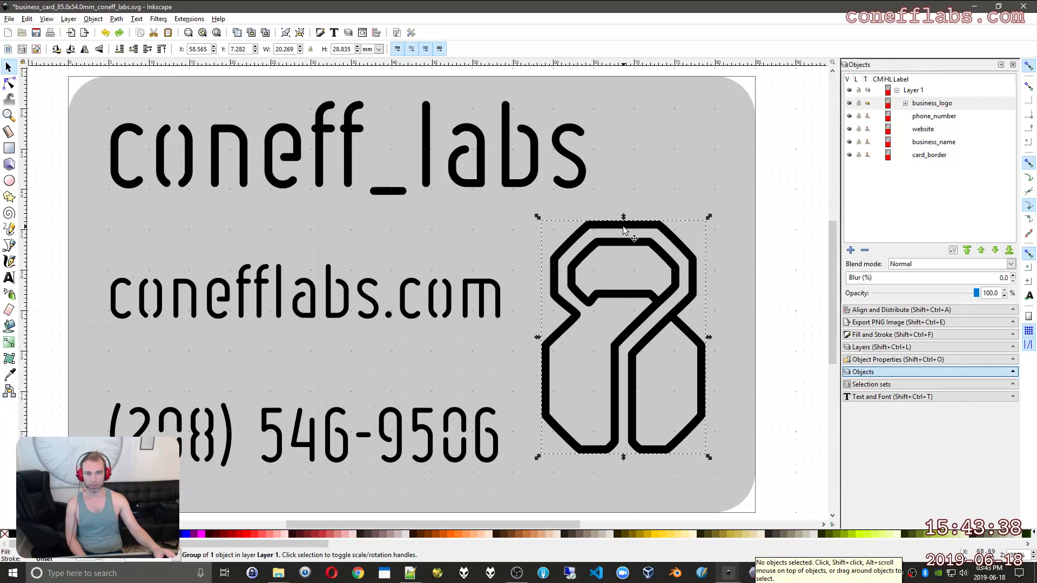
{"action": "left_click", "coordinate": [906, 104]}
{"action": "left_click", "coordinate": [906, 104]}
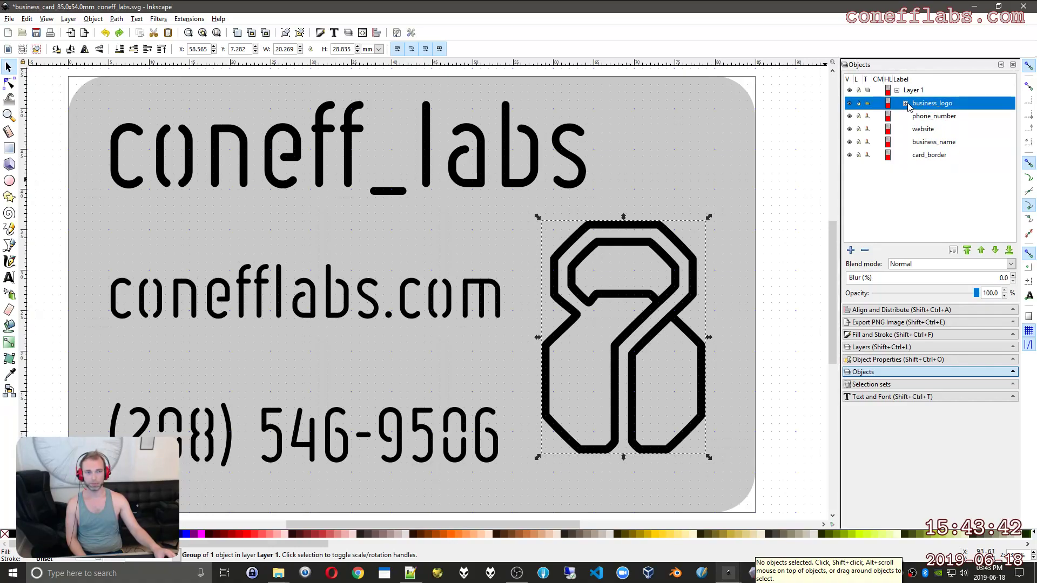
{"action": "left_click", "coordinate": [906, 105]}
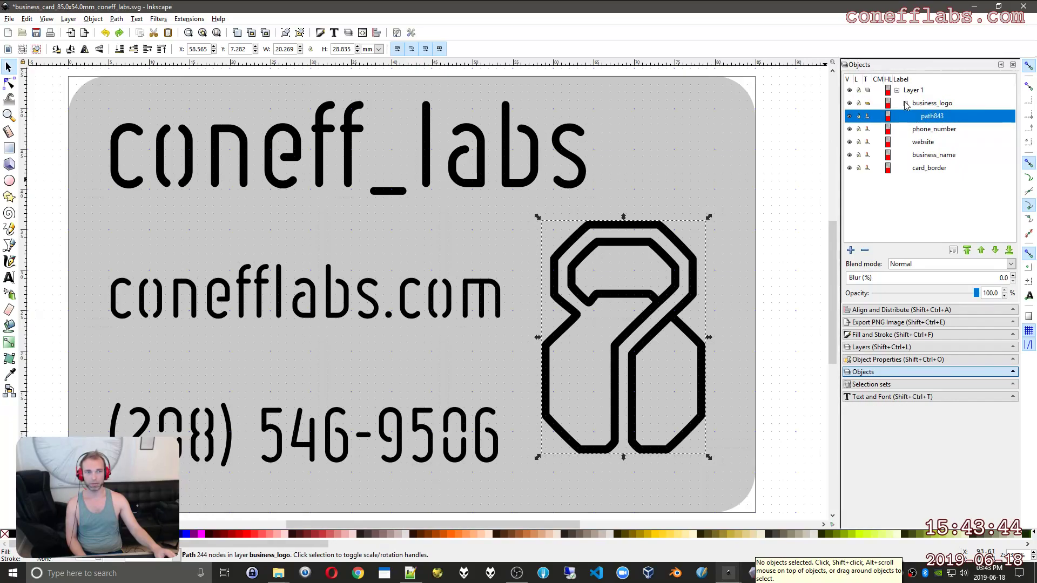
{"action": "left_click", "coordinate": [906, 104]}
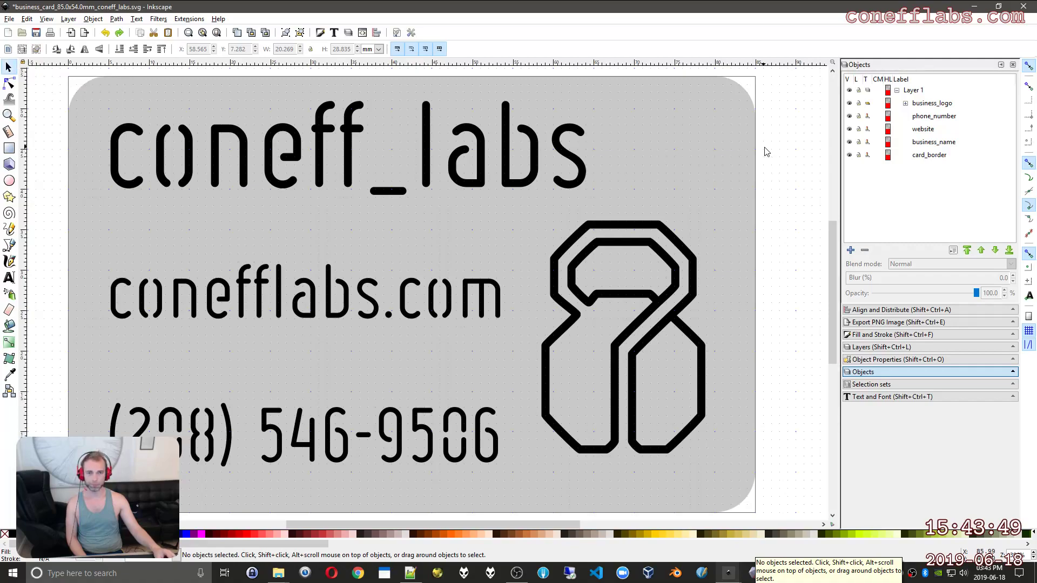
{"action": "left_click", "coordinate": [682, 224]}
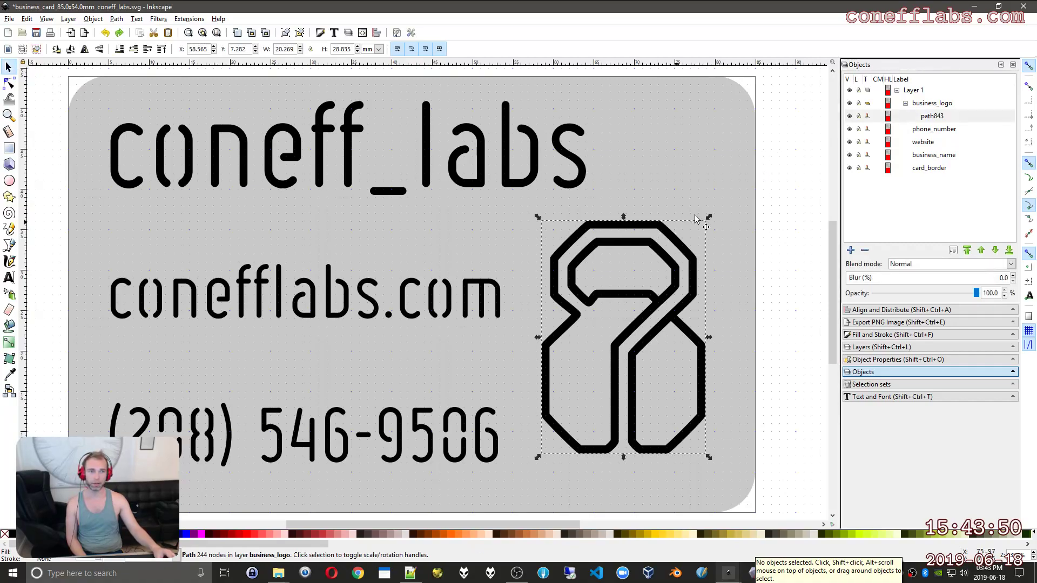
{"action": "left_click", "coordinate": [817, 225]}
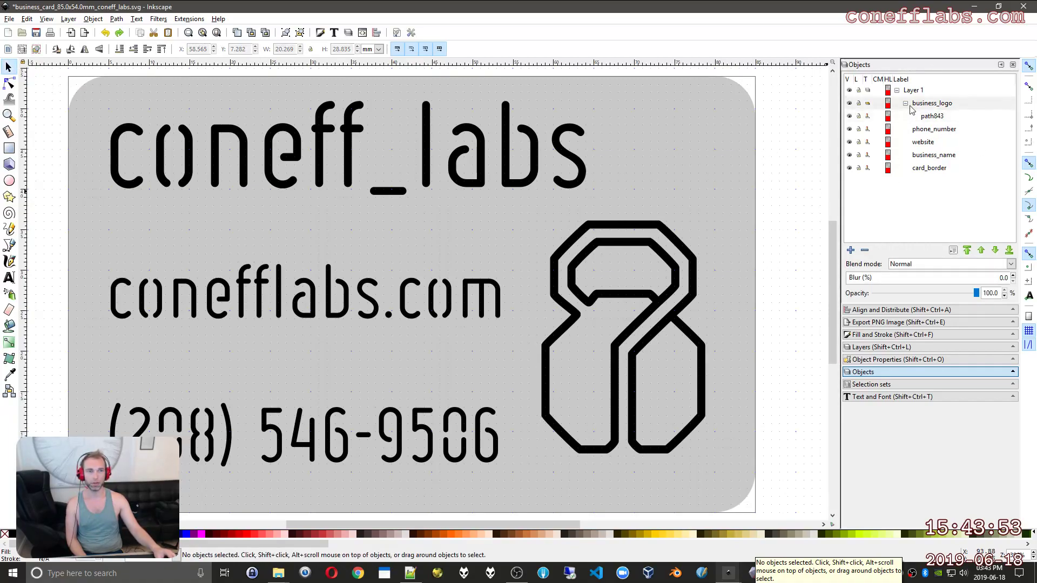
Try moving one node of the logo path with the node tool, and undo the move
{"action": "left_click", "coordinate": [944, 117]}
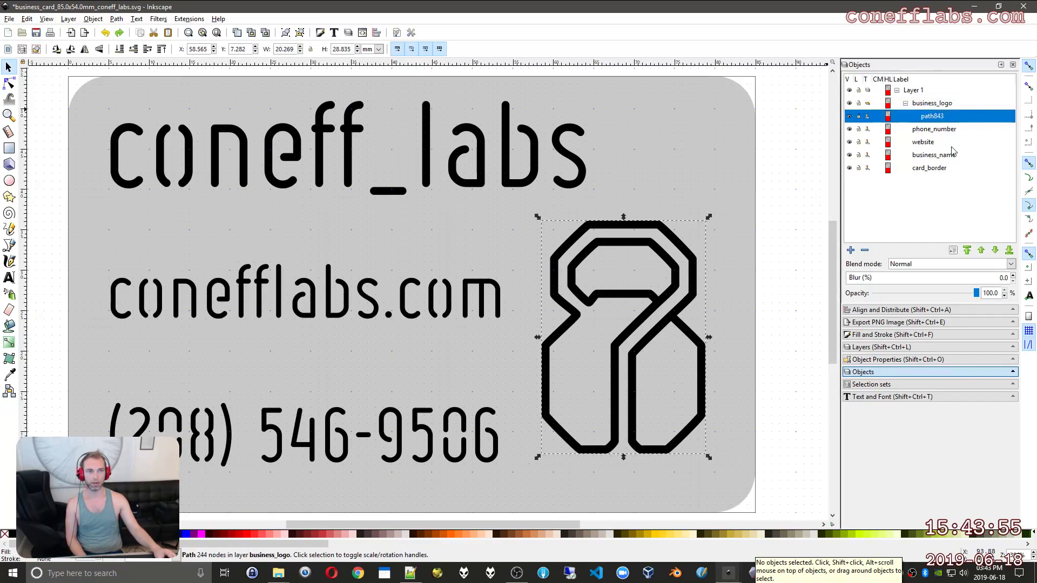
{"action": "left_click", "coordinate": [800, 193]}
{"action": "left_click", "coordinate": [10, 84]}
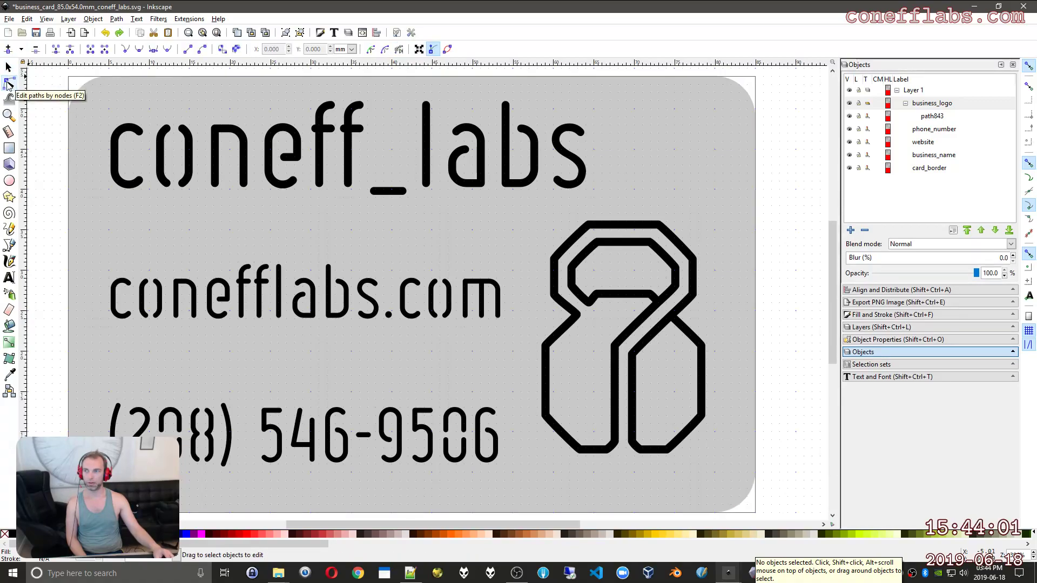
{"action": "left_click", "coordinate": [664, 229]}
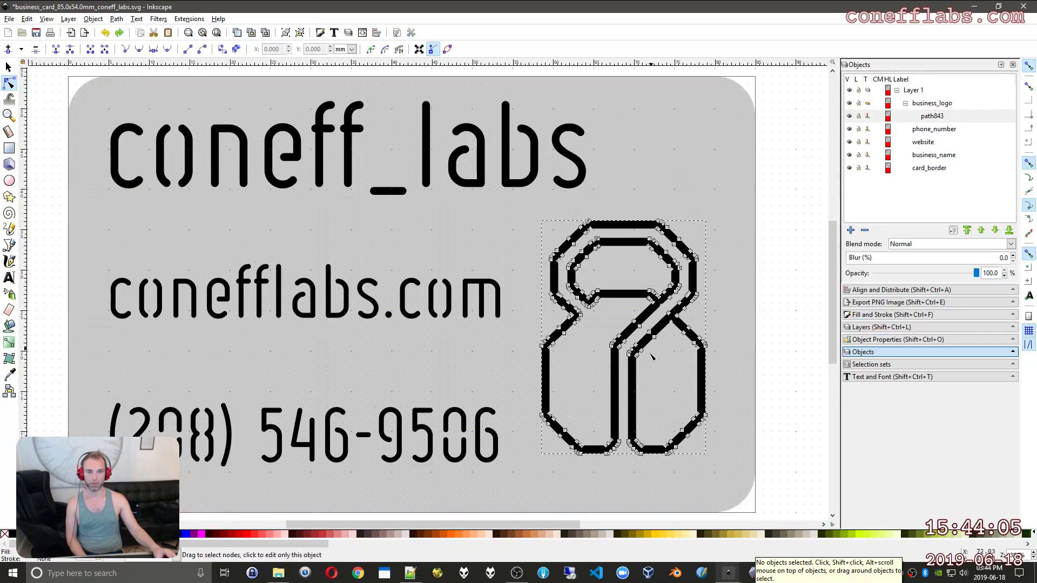
{"action": "left_click_drag", "start_coordinate": [655, 337], "coordinate": [679, 372]}
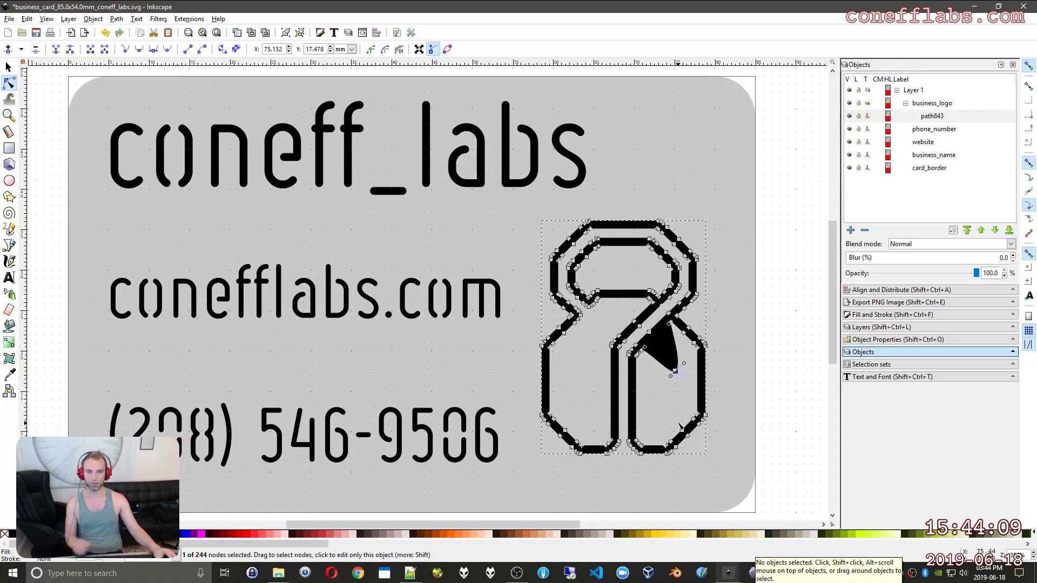
{"action": "key", "text": "ctrl+z"}
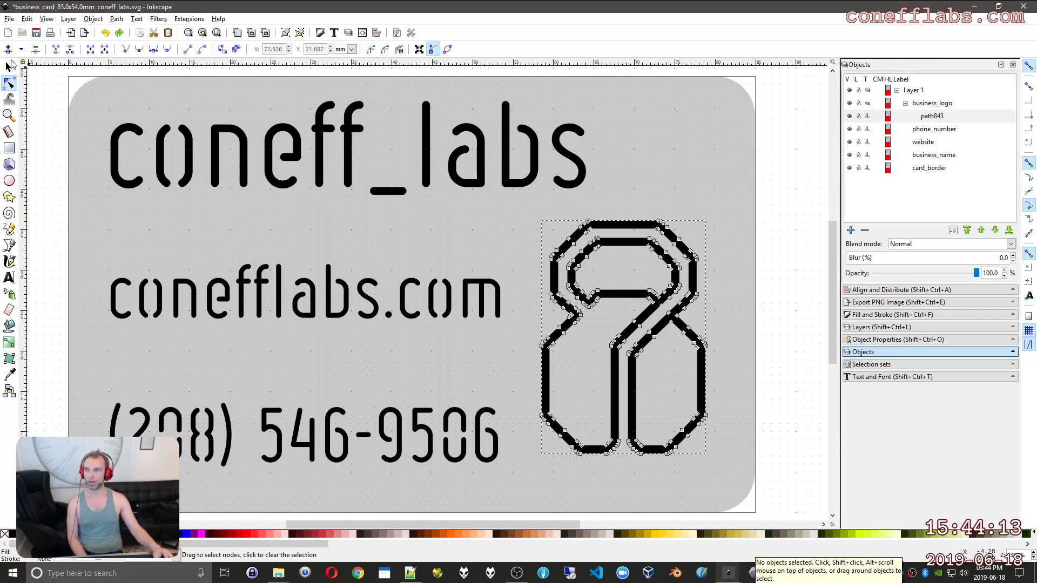
Pick the logo path together with card_border using the node tool and cut the logo out of the border with Difference
{"action": "left_click", "coordinate": [8, 66]}
{"action": "key", "text": "Escape"}
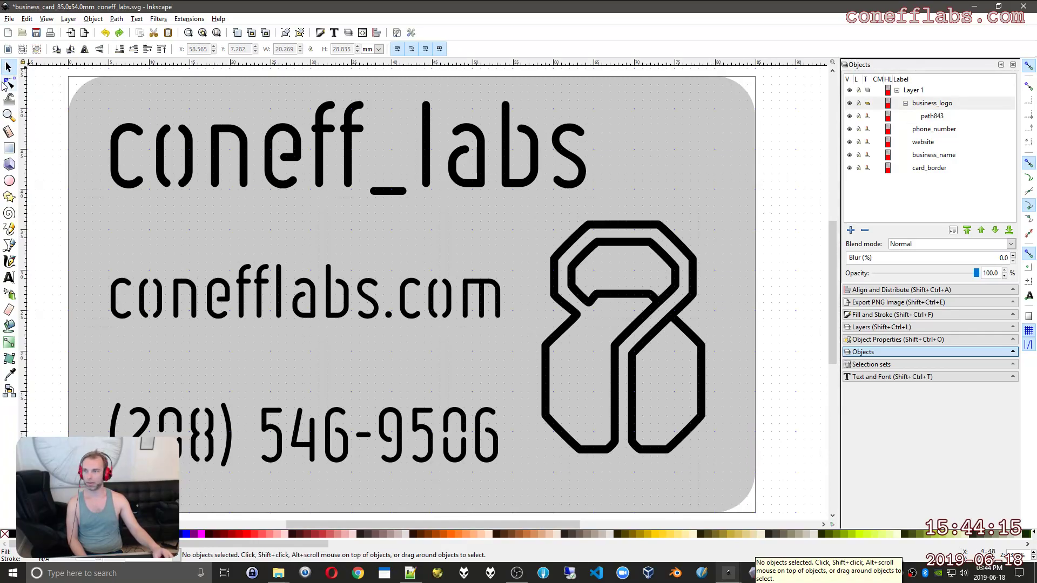
{"action": "key", "text": "n"}
{"action": "left_click", "coordinate": [614, 389]}
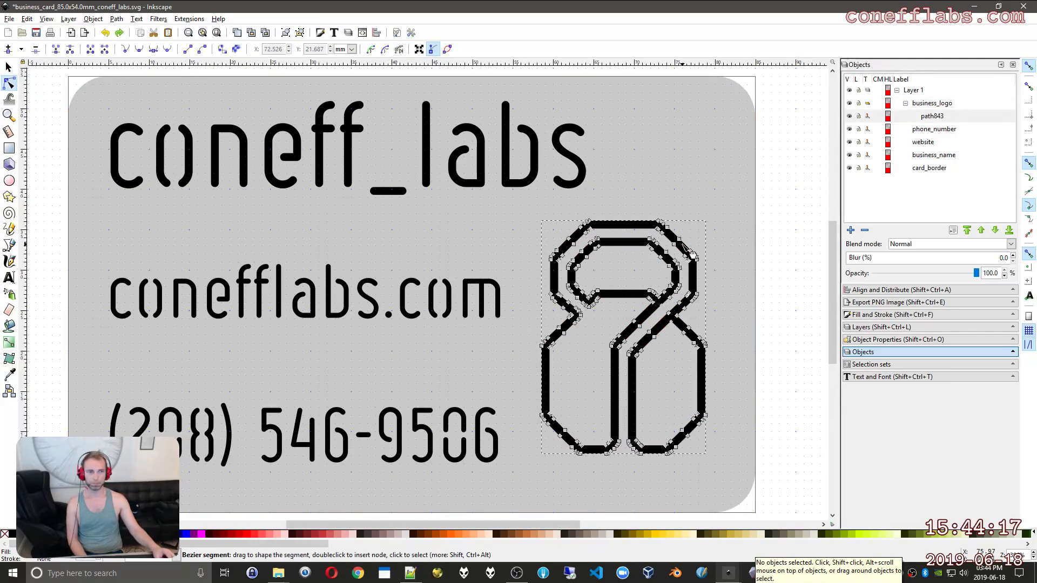
{"action": "left_click", "coordinate": [733, 149], "text": "shift"}
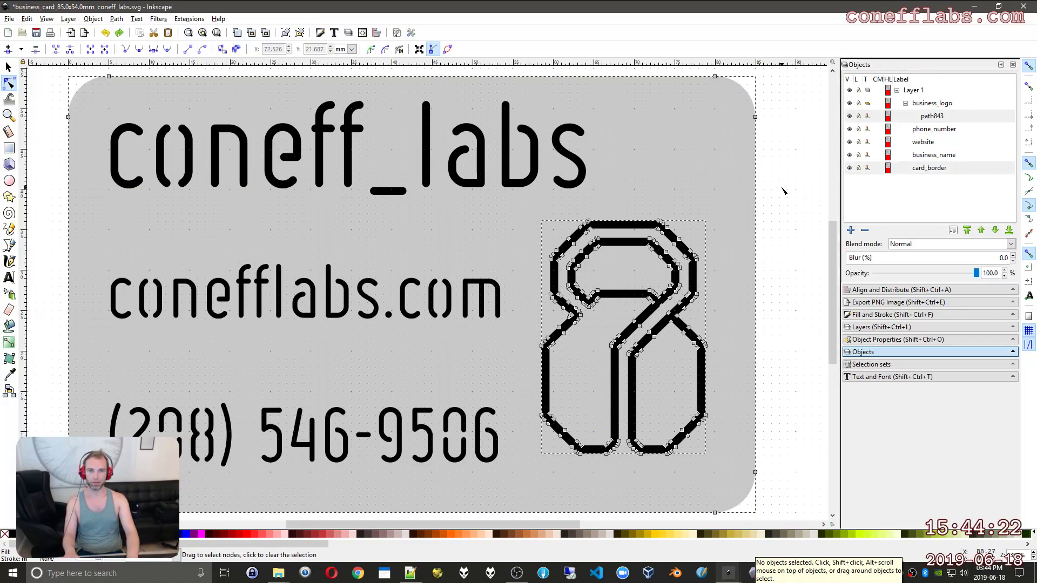
{"action": "key", "text": "ctrl+minus"}
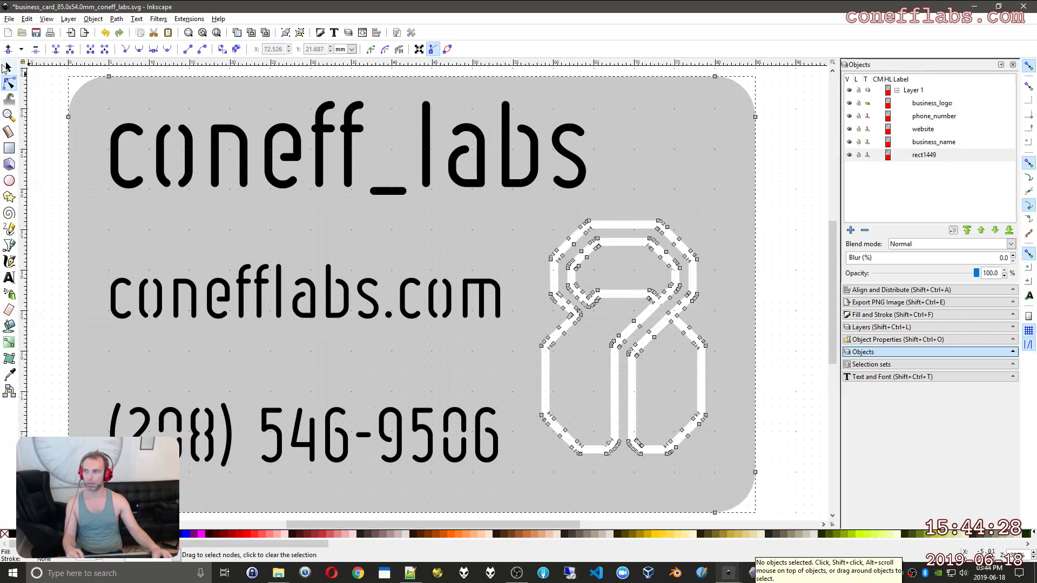
{"action": "key", "text": "s"}
{"action": "left_click", "coordinate": [794, 169]}
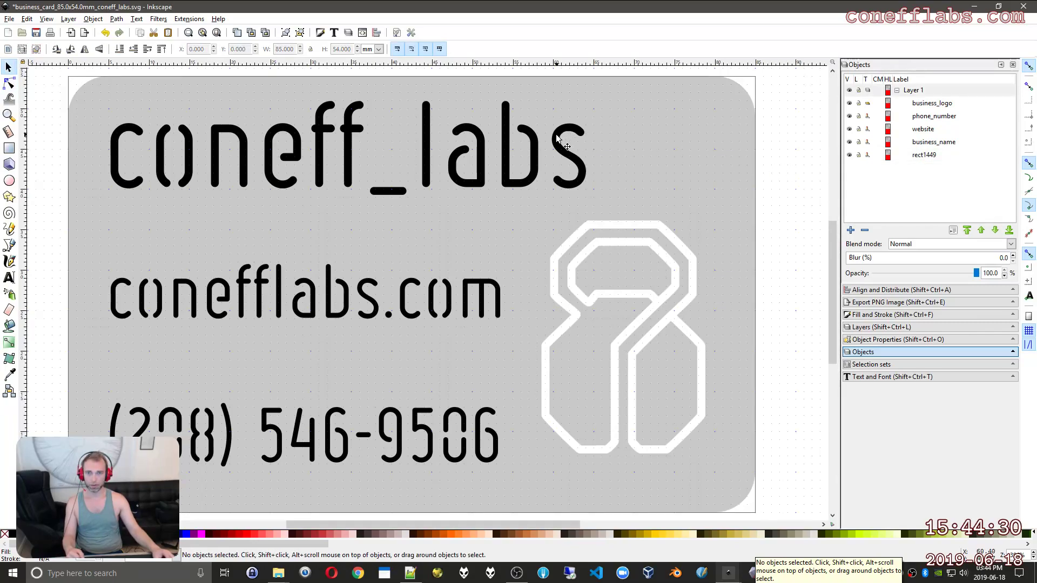
Check how the node and selection tools pick the business_name text and whether it is still editable as text
{"action": "left_click", "coordinate": [9, 83]}
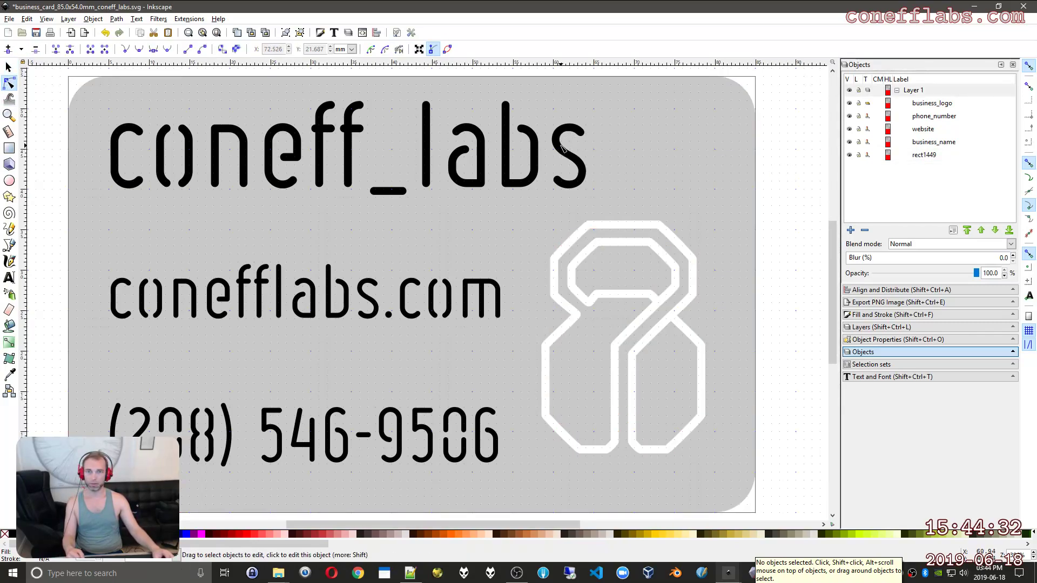
{"action": "left_click", "coordinate": [562, 153]}
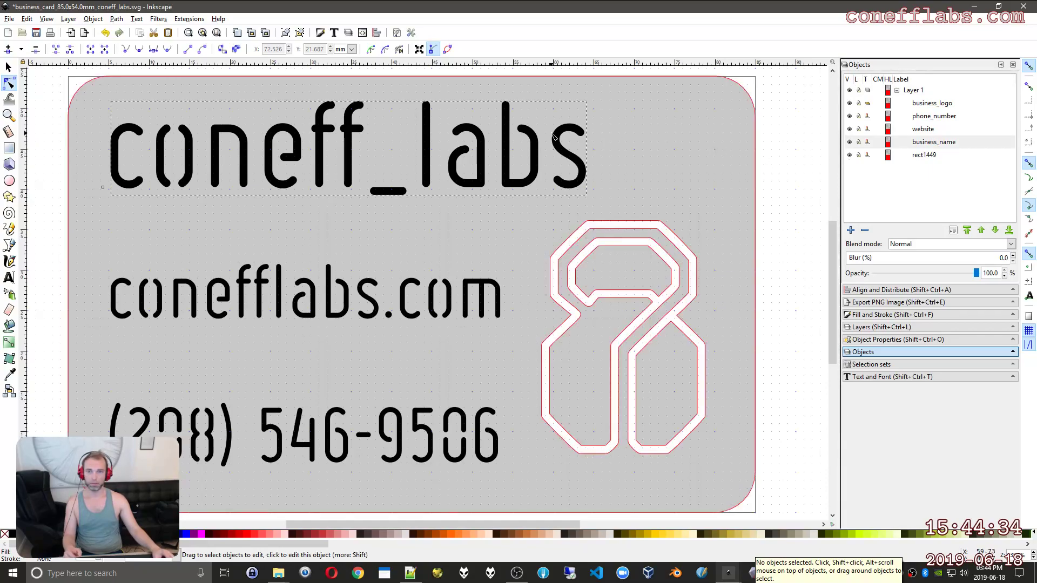
{"action": "key", "text": "s"}
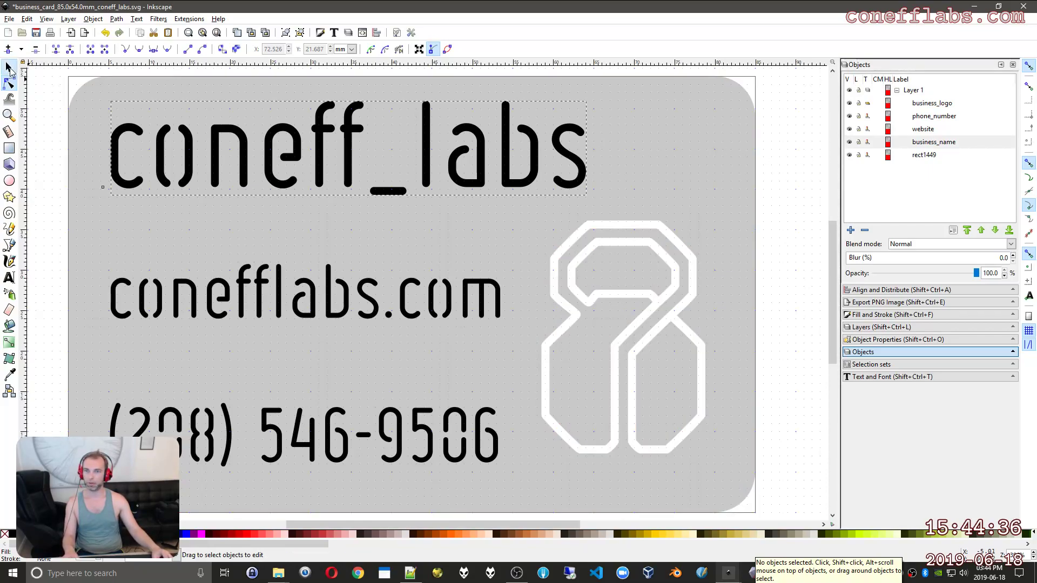
{"action": "left_click", "coordinate": [506, 138]}
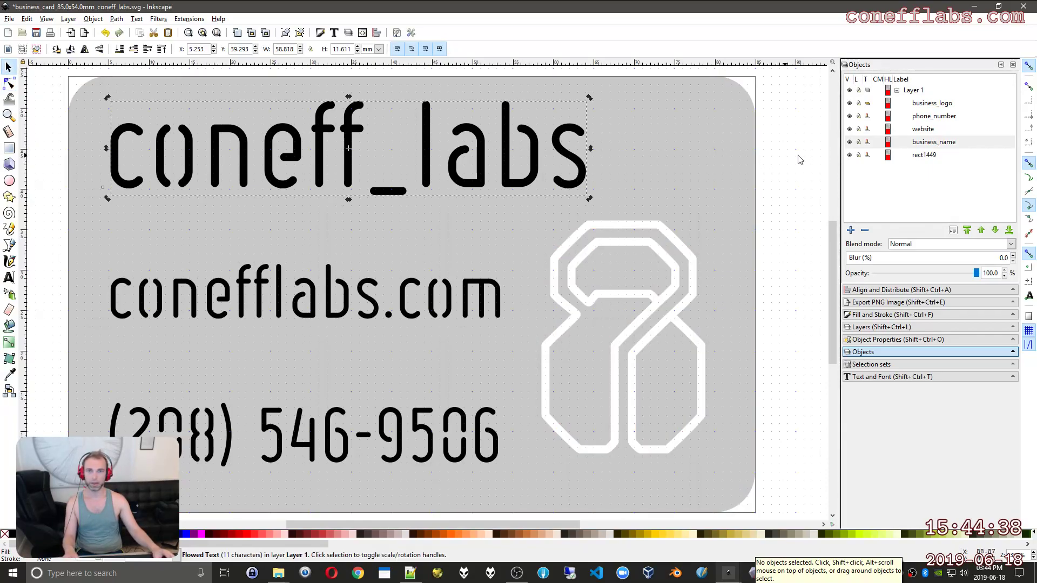
{"action": "double_click", "coordinate": [423, 127]}
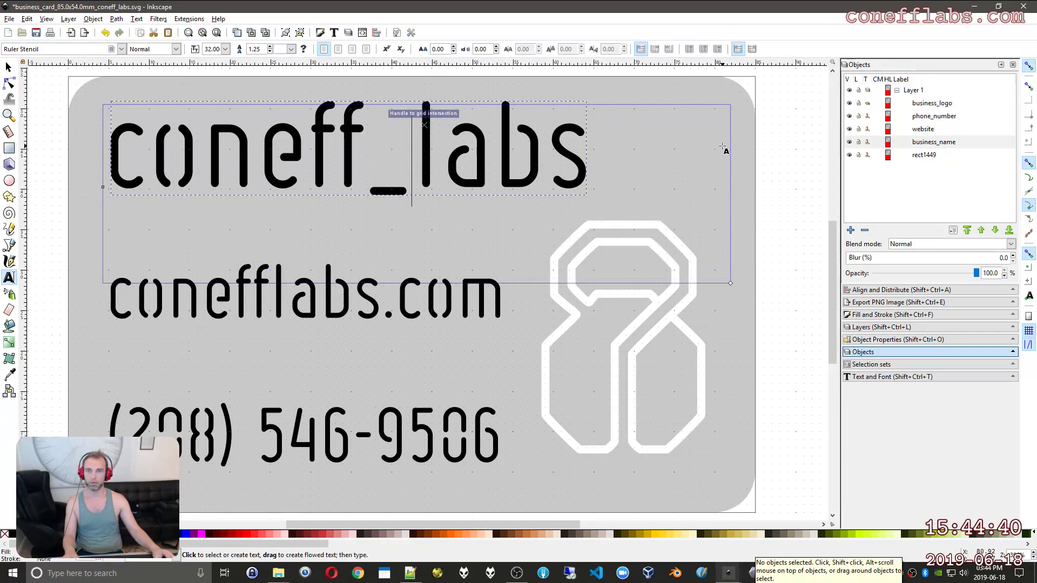
{"action": "left_click", "coordinate": [8, 66]}
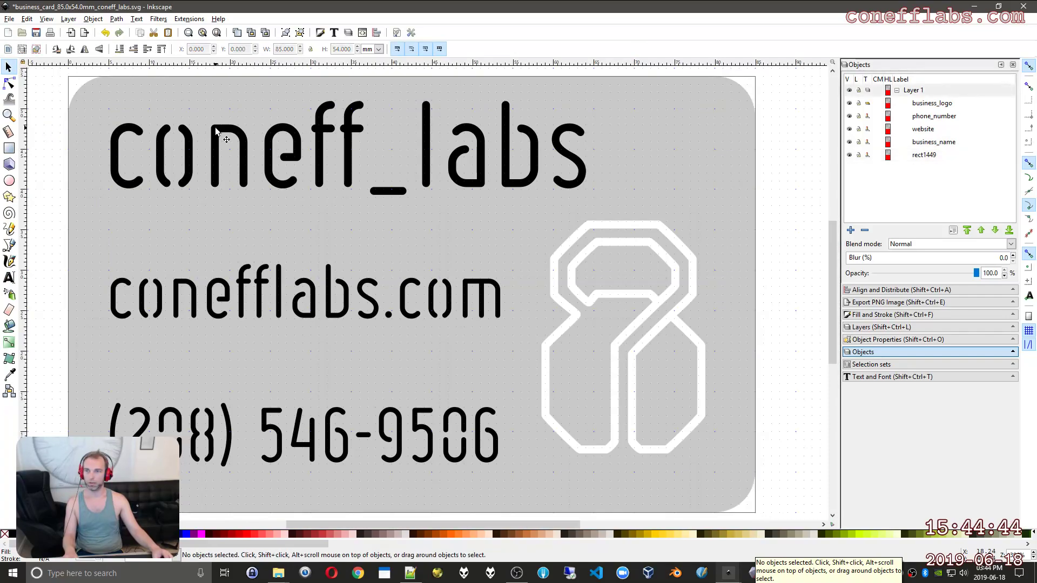
Convert the coneff_labs text to paths with Object to Path and rename the resulting group business_name
{"action": "left_click", "coordinate": [116, 19]}
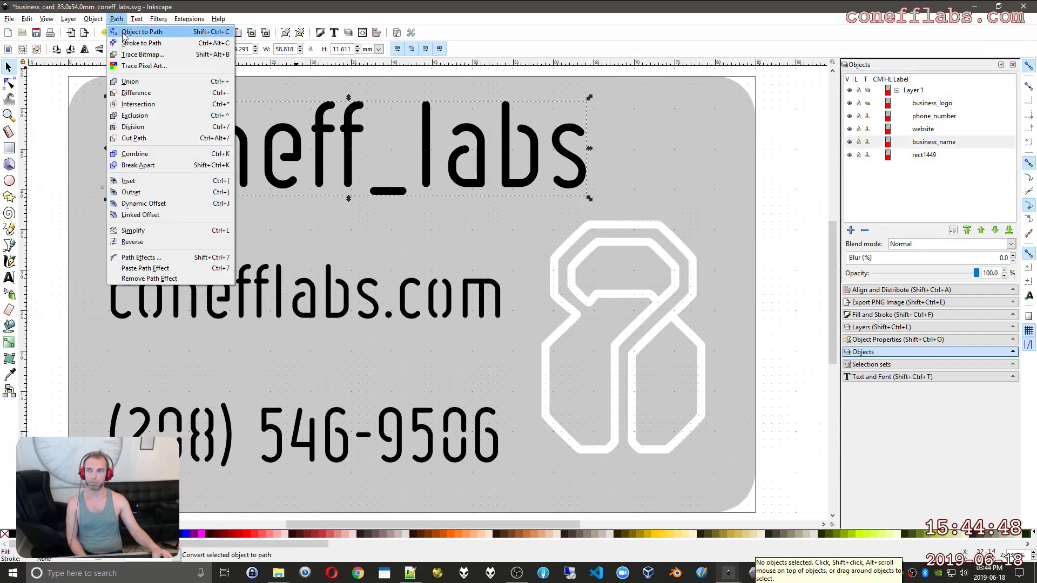
{"action": "left_click", "coordinate": [124, 32]}
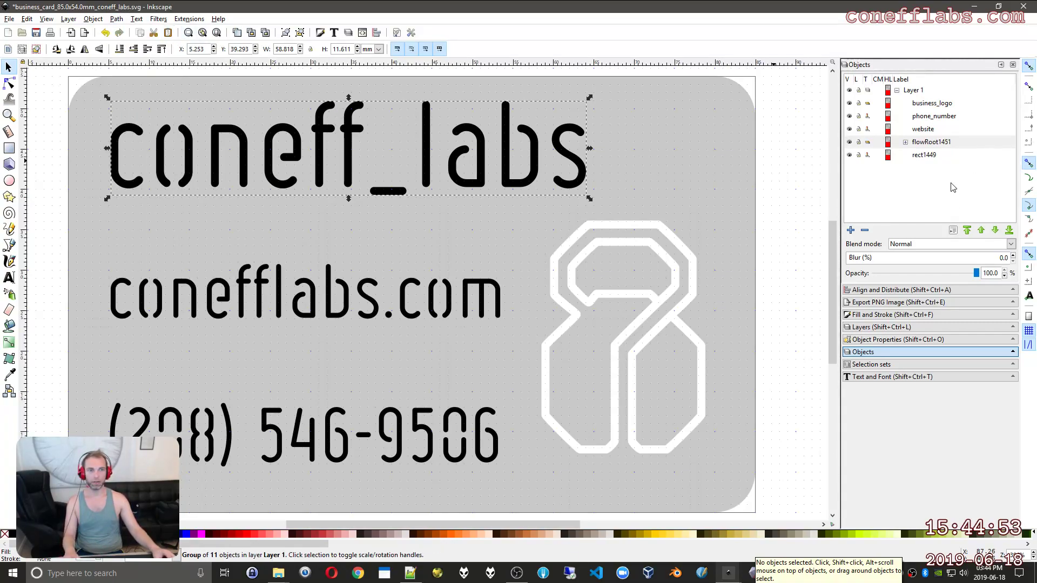
{"action": "double_click", "coordinate": [940, 143]}
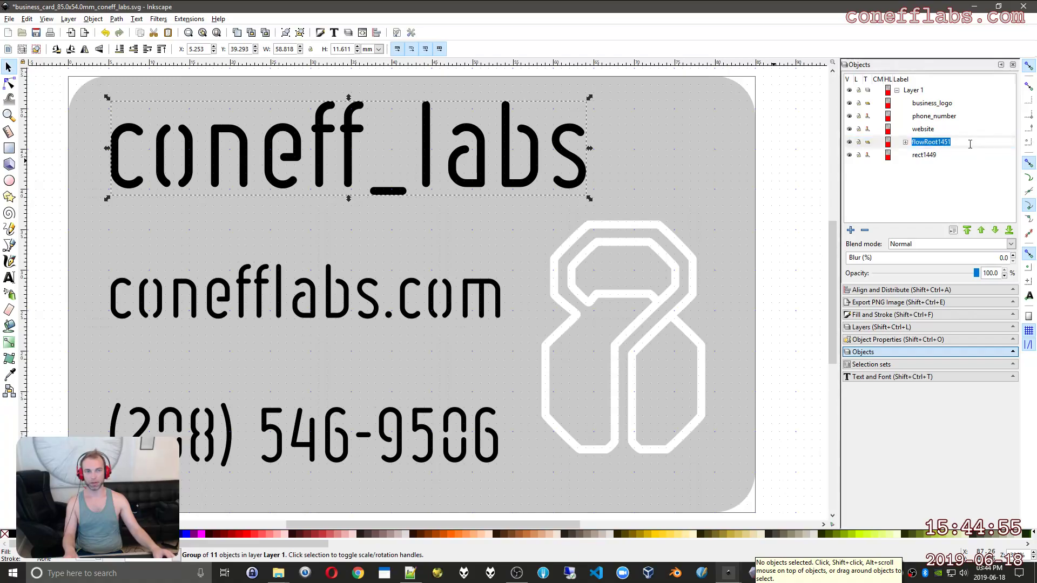
{"action": "type", "text": "c"}
{"action": "key", "text": "BackSpace"}
{"action": "key", "text": "BackSpace"}
{"action": "key", "text": "BackSpace"}
{"action": "key", "text": "BackSpace"}
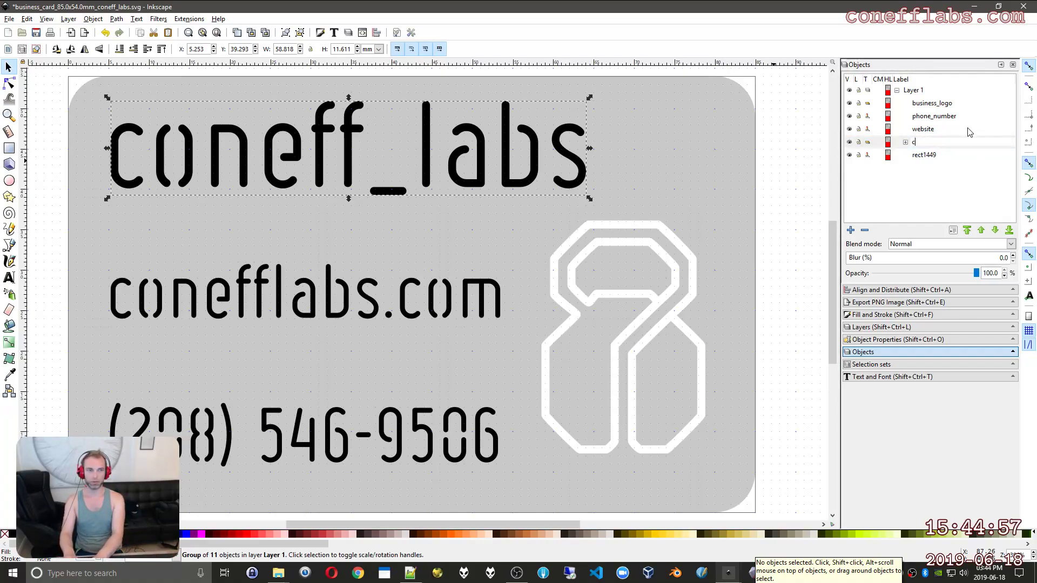
{"action": "type", "text": "business_nam"}
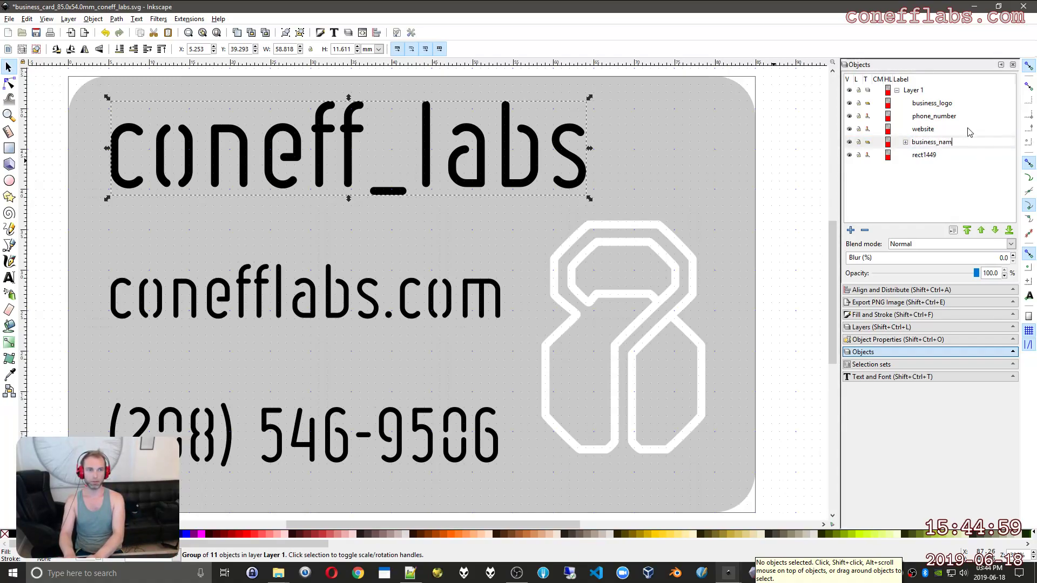
{"action": "type", "text": "e"}
{"action": "key", "text": "Return"}
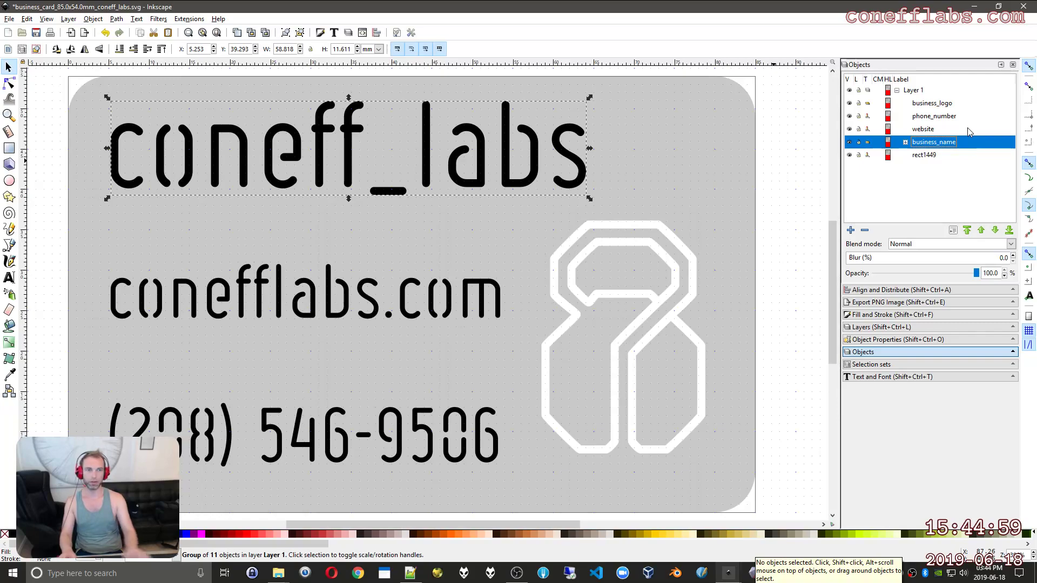
Examine in the object list which letter each path inside the business_name group represents
{"action": "left_click", "coordinate": [905, 143]}
{"action": "scroll", "coordinate": [972, 162], "scroll_direction": "down", "scroll_amount": 2}
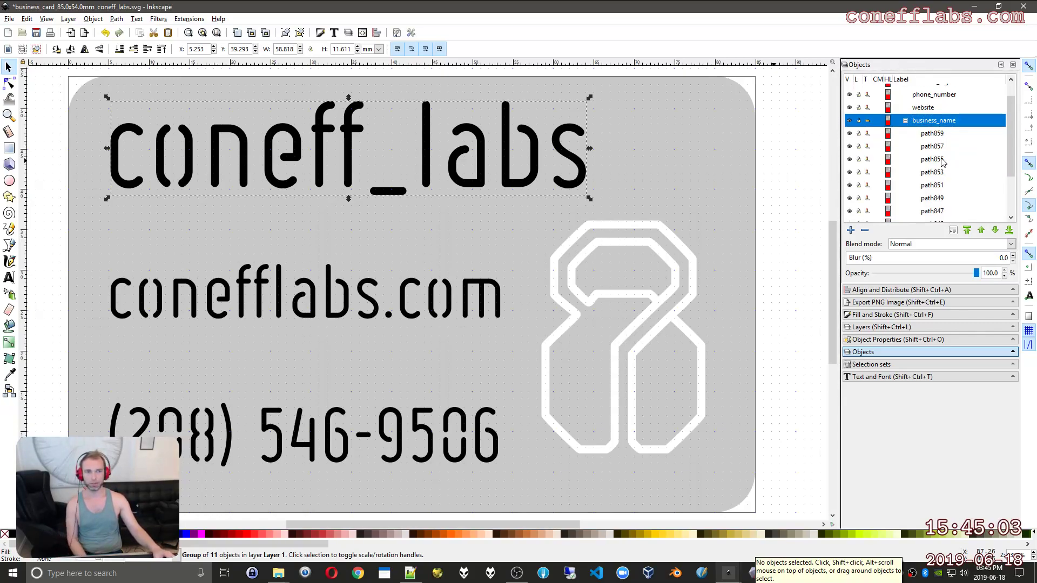
{"action": "left_click", "coordinate": [943, 141]}
{"action": "left_click", "coordinate": [955, 166]}
{"action": "left_click", "coordinate": [956, 178]}
{"action": "left_click", "coordinate": [958, 191]}
{"action": "left_click", "coordinate": [959, 203]}
{"action": "left_click", "coordinate": [952, 177]}
{"action": "left_click", "coordinate": [943, 151]}
{"action": "left_click", "coordinate": [938, 139]}
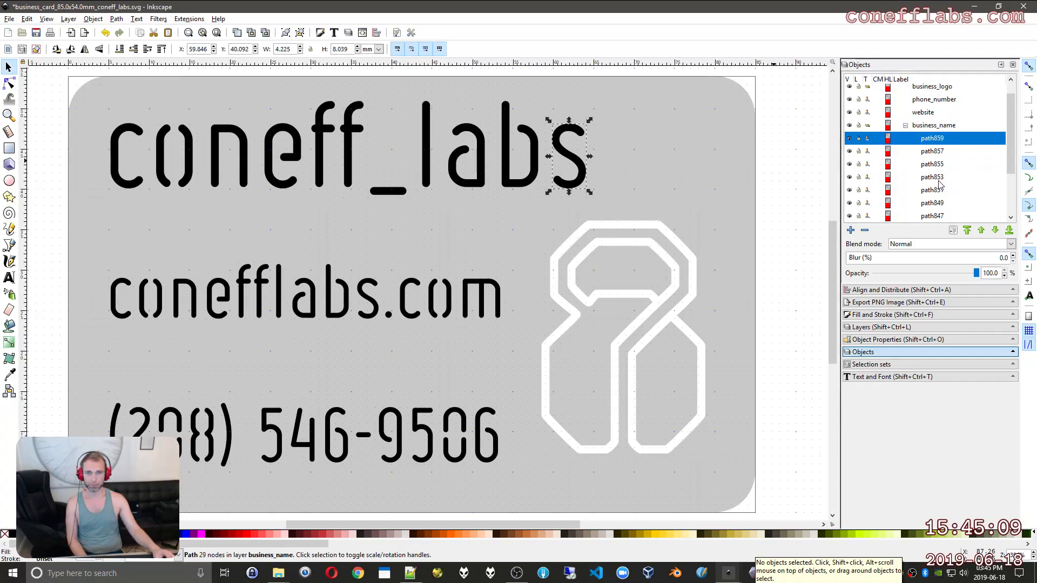
{"action": "left_click", "coordinate": [780, 184]}
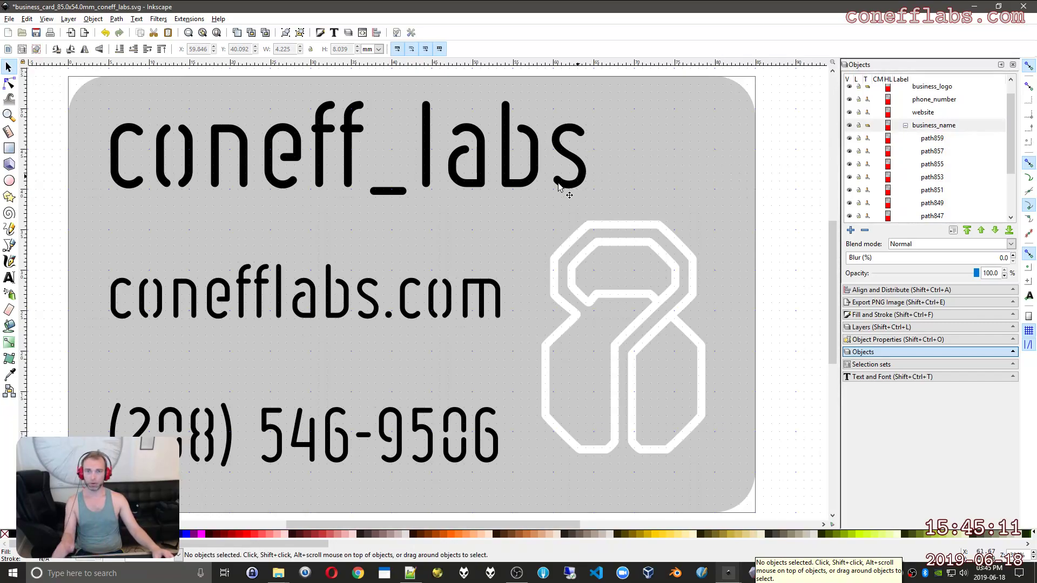
Compare selecting the s and b letter paths with the card border against selecting the whole business_name group with the border
{"action": "left_click", "coordinate": [573, 161]}
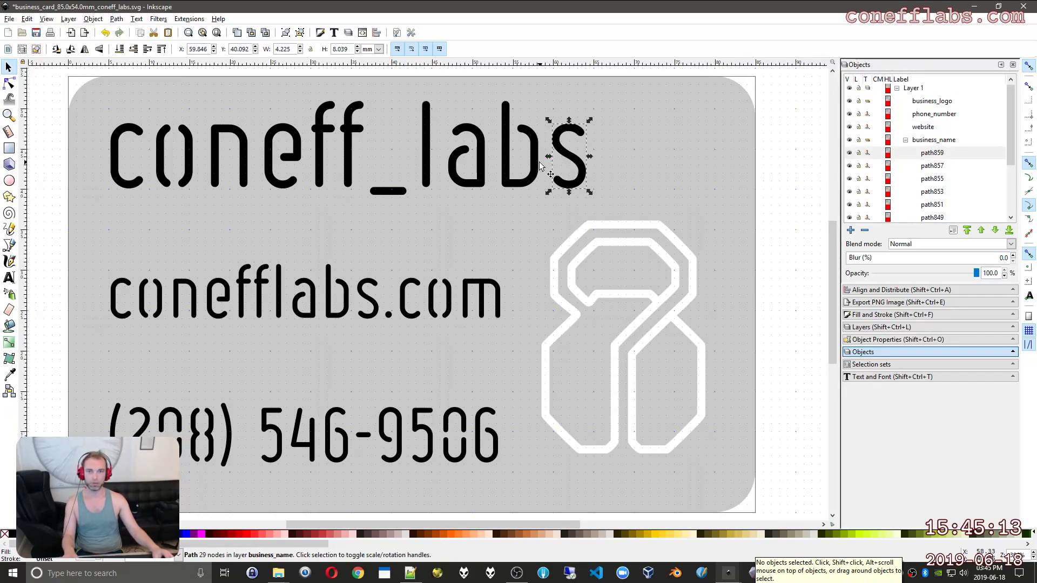
{"action": "left_click", "coordinate": [548, 166], "text": "shift"}
{"action": "left_click", "coordinate": [707, 153], "text": "shift"}
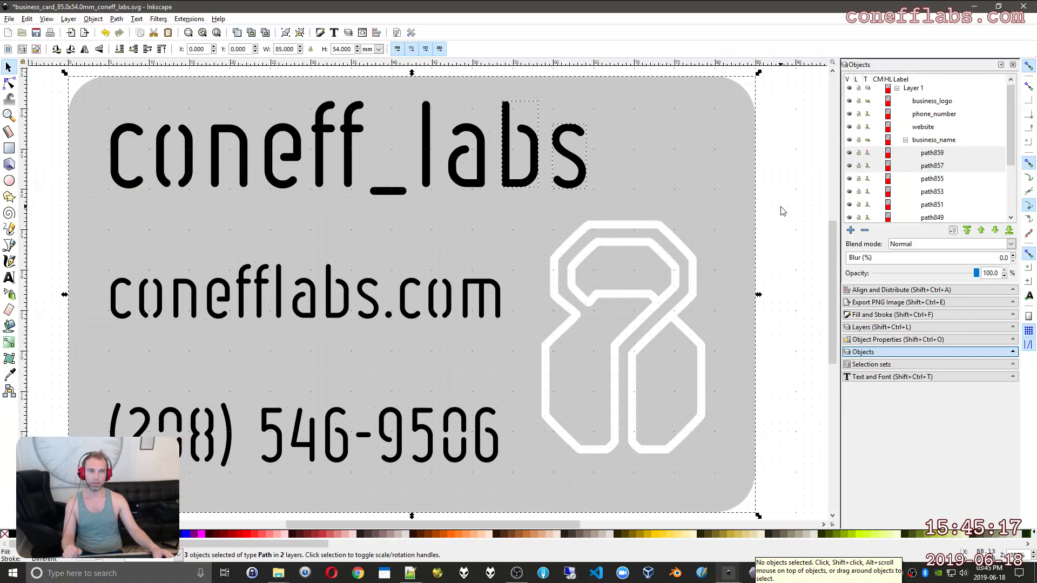
{"action": "left_click", "coordinate": [650, 147]}
{"action": "left_click", "coordinate": [558, 150], "text": "shift"}
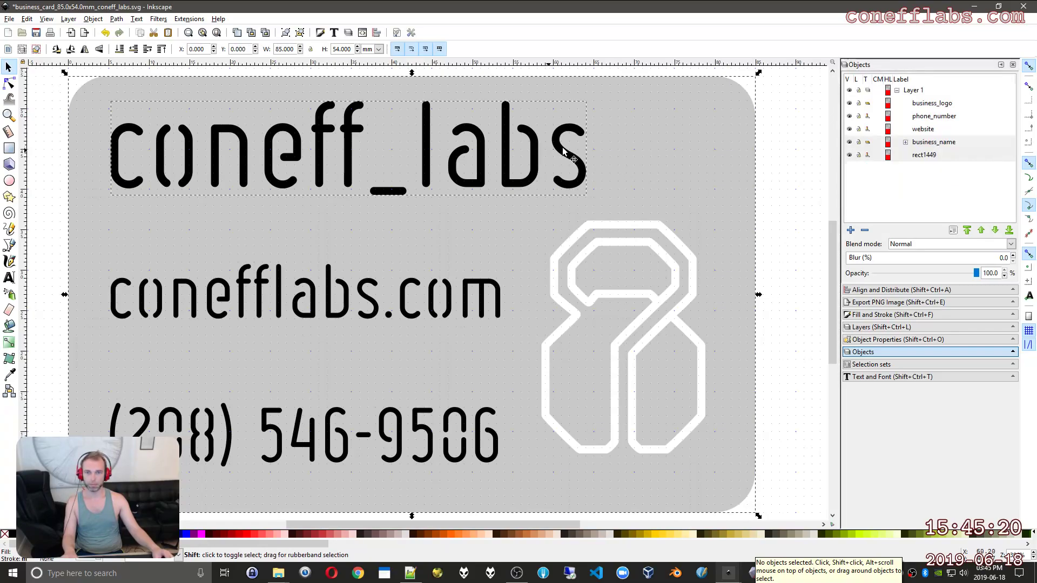
Try applying Exclusion to the card border and all letter paths of business_name at once, and undo it
{"action": "left_click", "coordinate": [621, 141]}
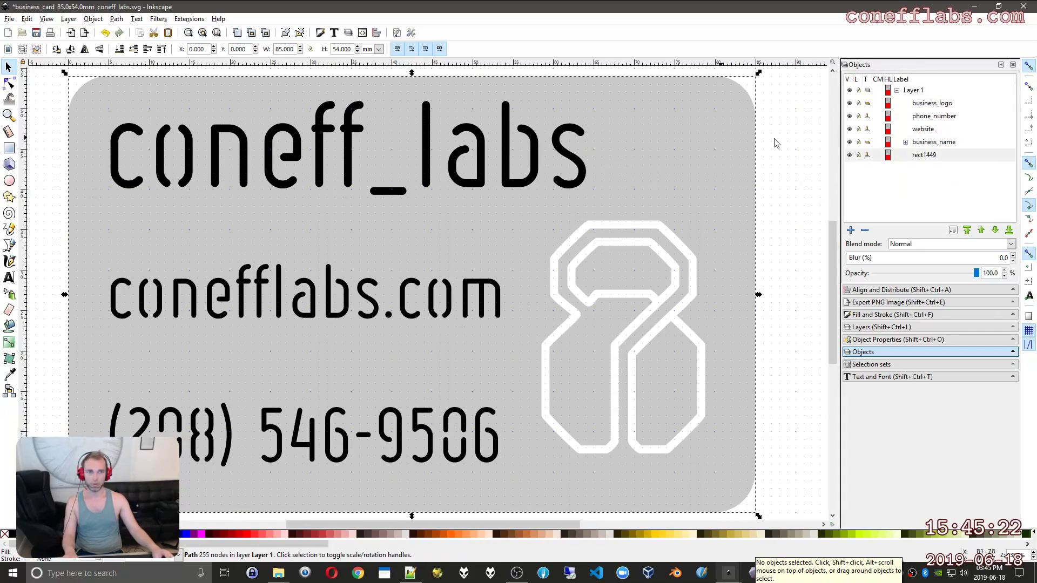
{"action": "left_click", "coordinate": [905, 142]}
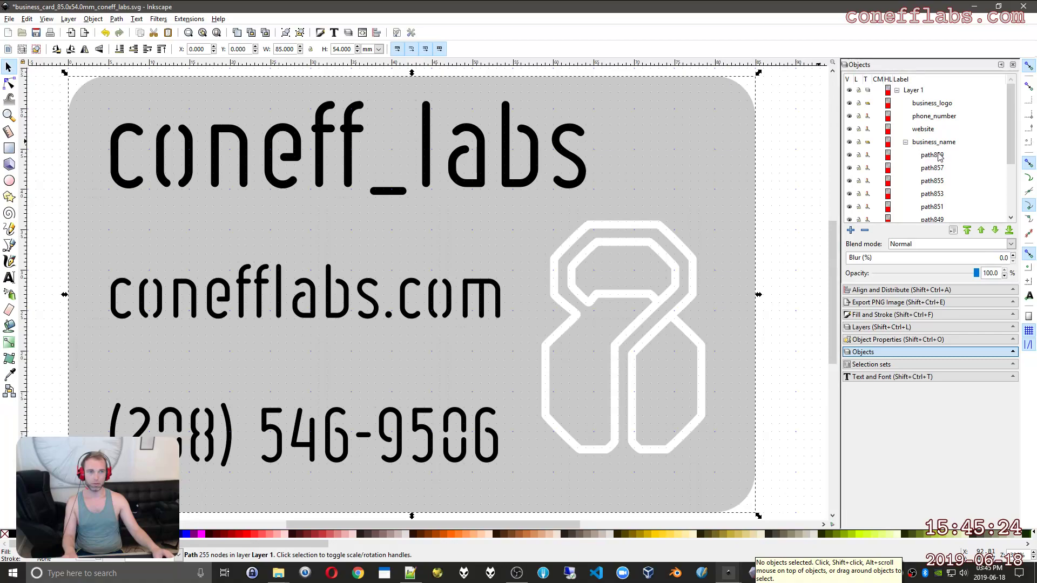
{"action": "left_click", "coordinate": [940, 156], "text": "shift"}
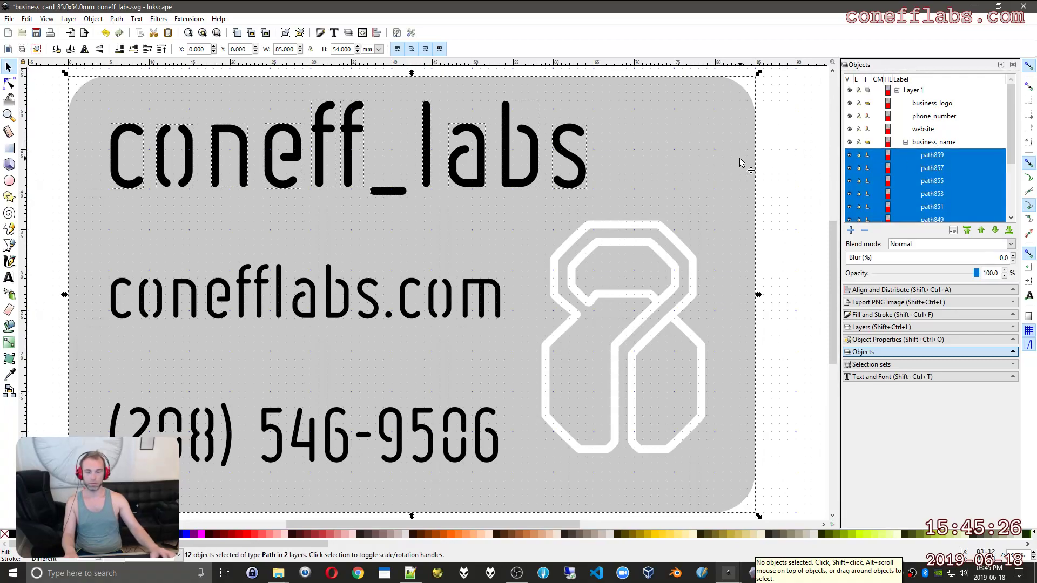
{"action": "key", "text": "ctrl+asciicircum"}
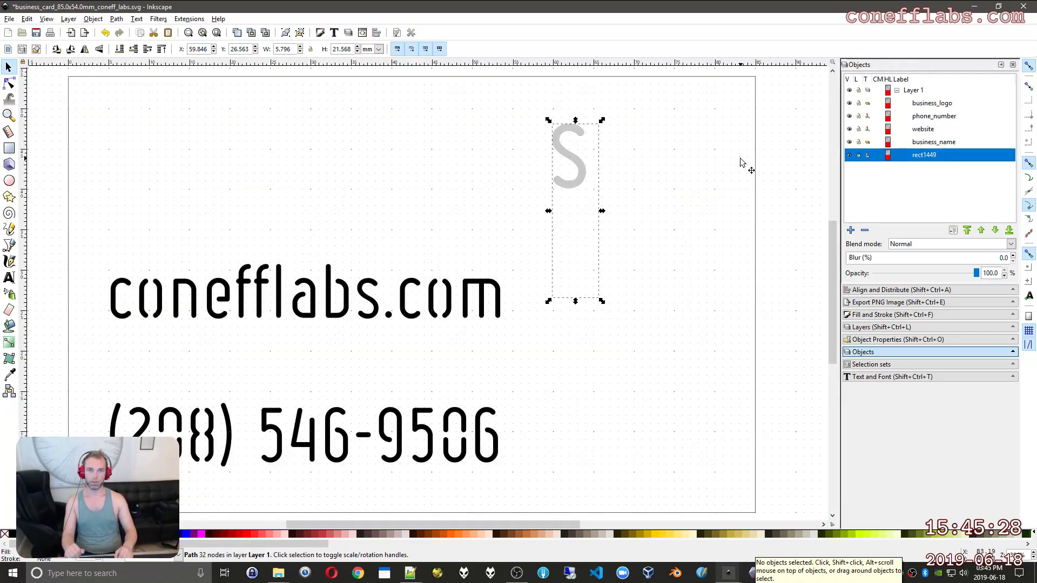
{"action": "key", "text": "ctrl+z"}
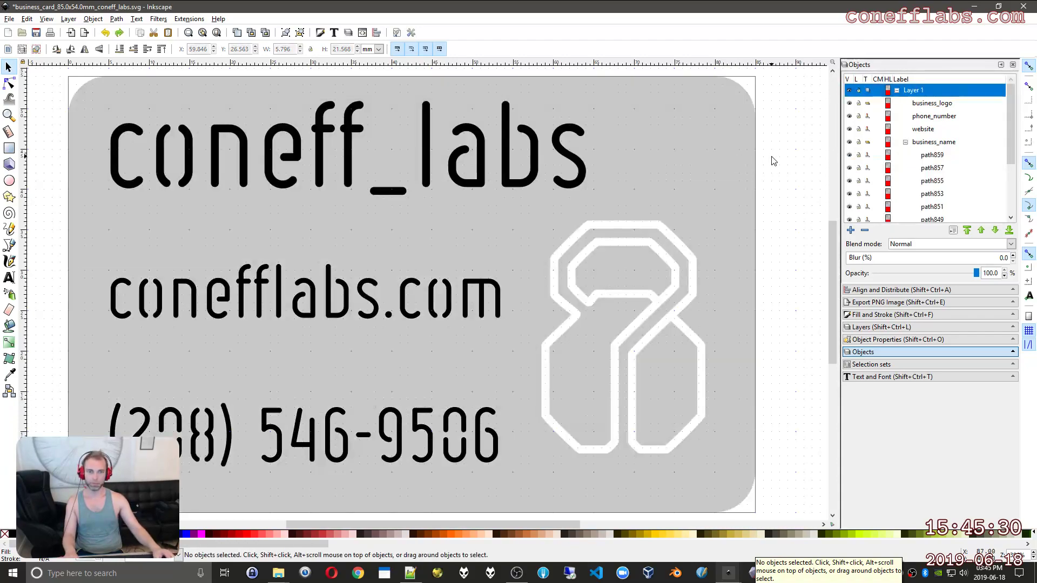
Try cutting the s and b letter paths of business_name out of the card border together, and undo it
{"action": "left_click", "coordinate": [942, 156]}
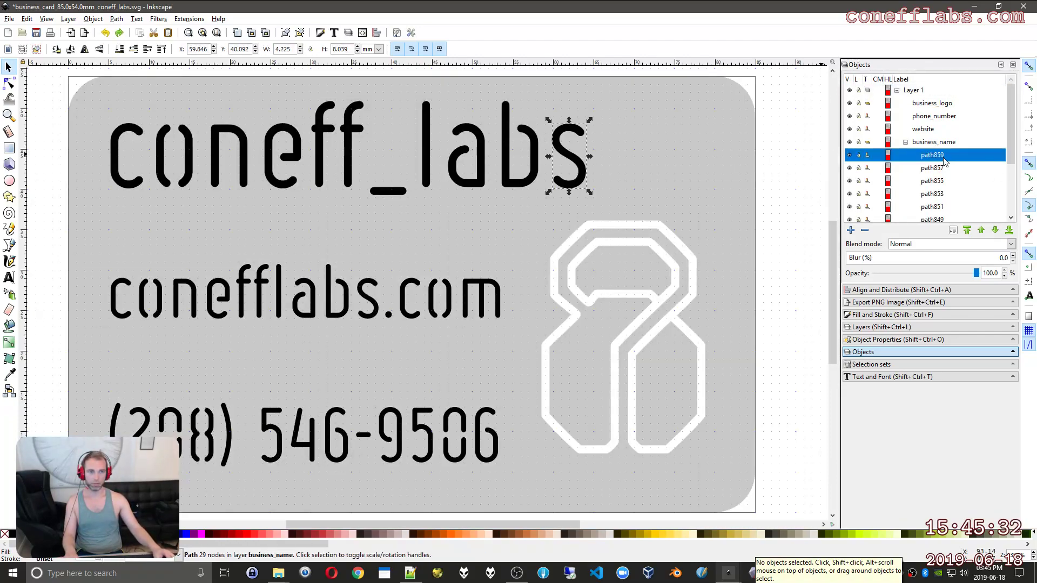
{"action": "left_click", "coordinate": [944, 171], "text": "shift"}
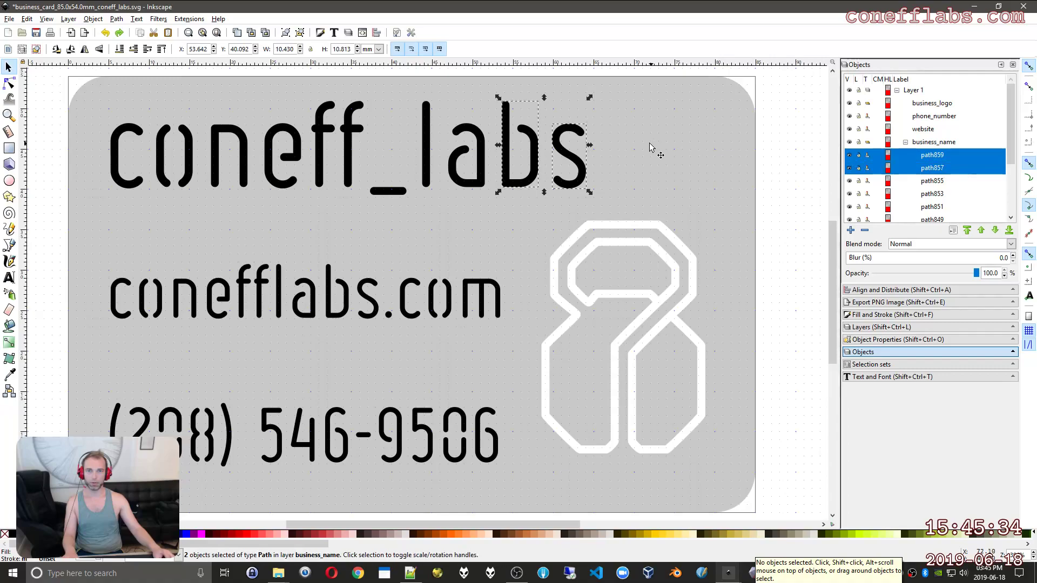
{"action": "left_click", "coordinate": [724, 126], "text": "shift"}
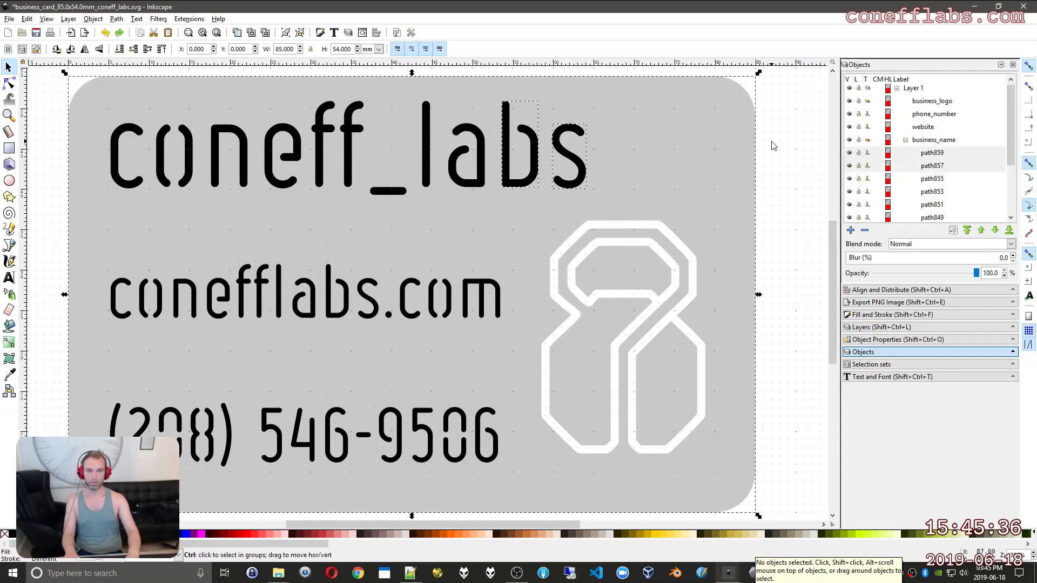
{"action": "key", "text": "Delete"}
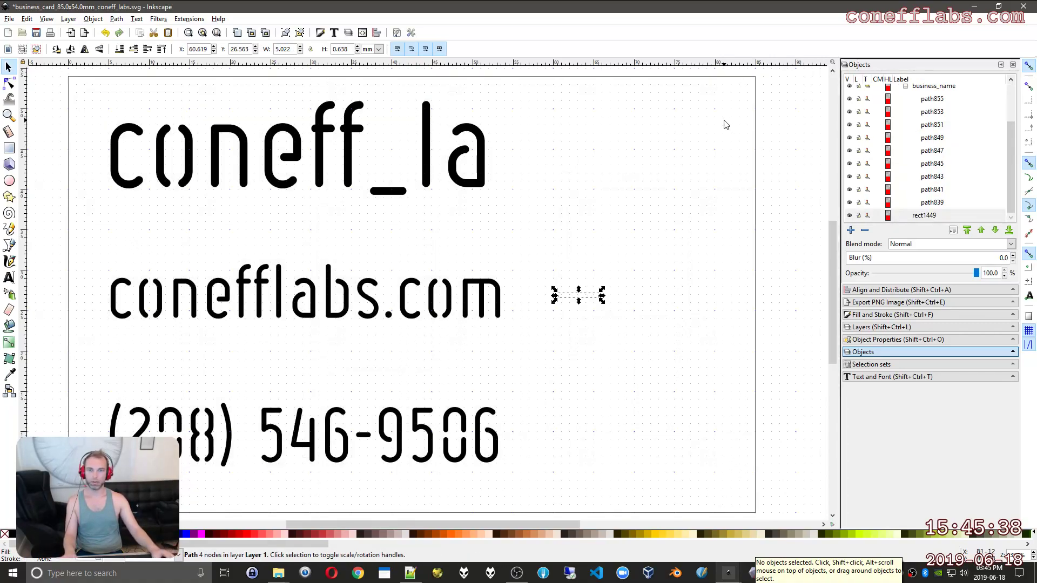
{"action": "key", "text": "ctrl+z"}
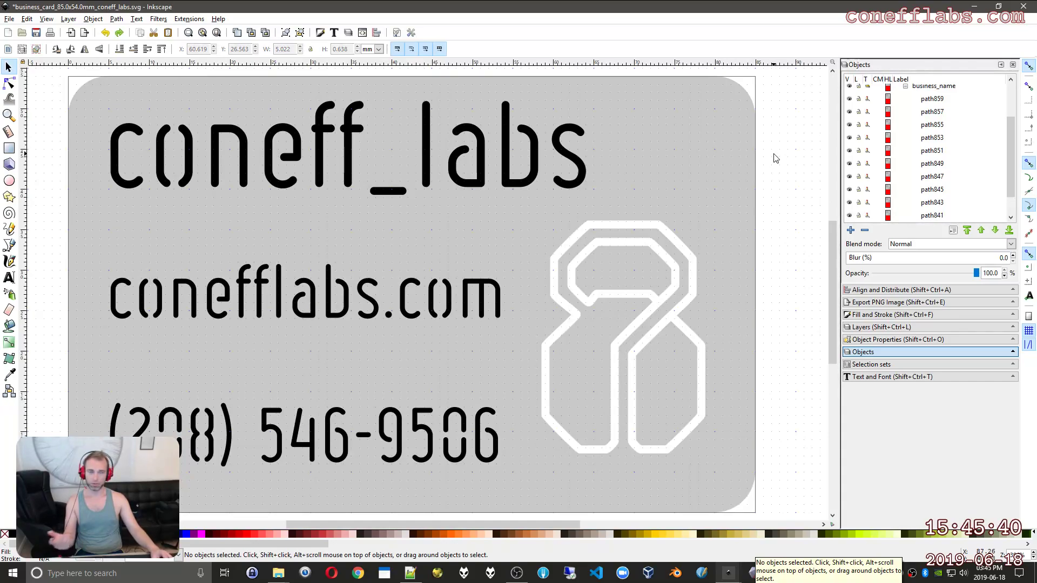
Combine all the separate letter paths in the business_name group into a single path
{"action": "left_click", "coordinate": [959, 112]}
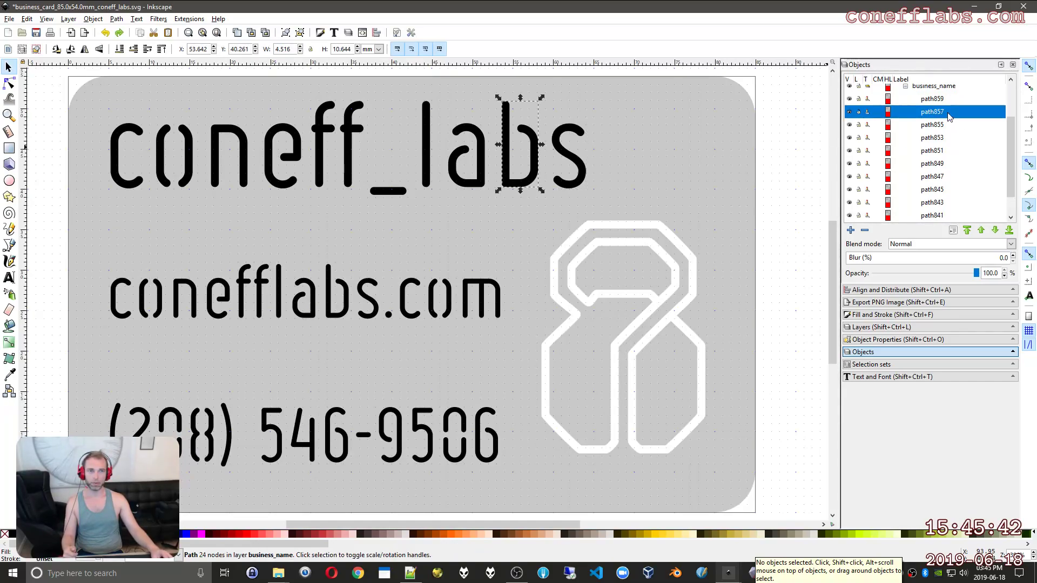
{"action": "left_click", "coordinate": [952, 129]}
{"action": "left_click", "coordinate": [955, 152]}
{"action": "left_click", "coordinate": [953, 180]}
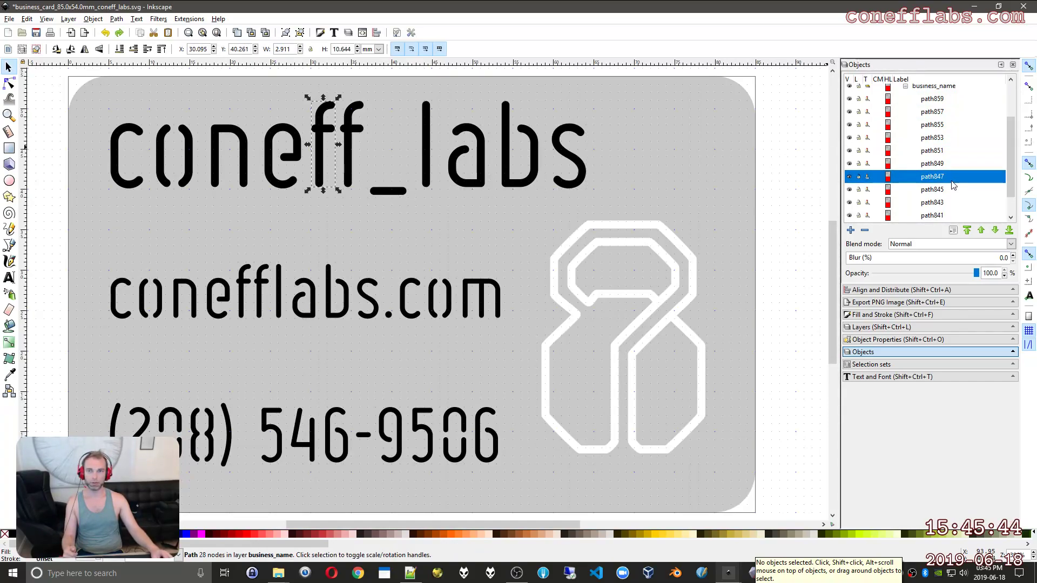
{"action": "scroll", "coordinate": [957, 173], "scroll_direction": "up", "scroll_amount": 3}
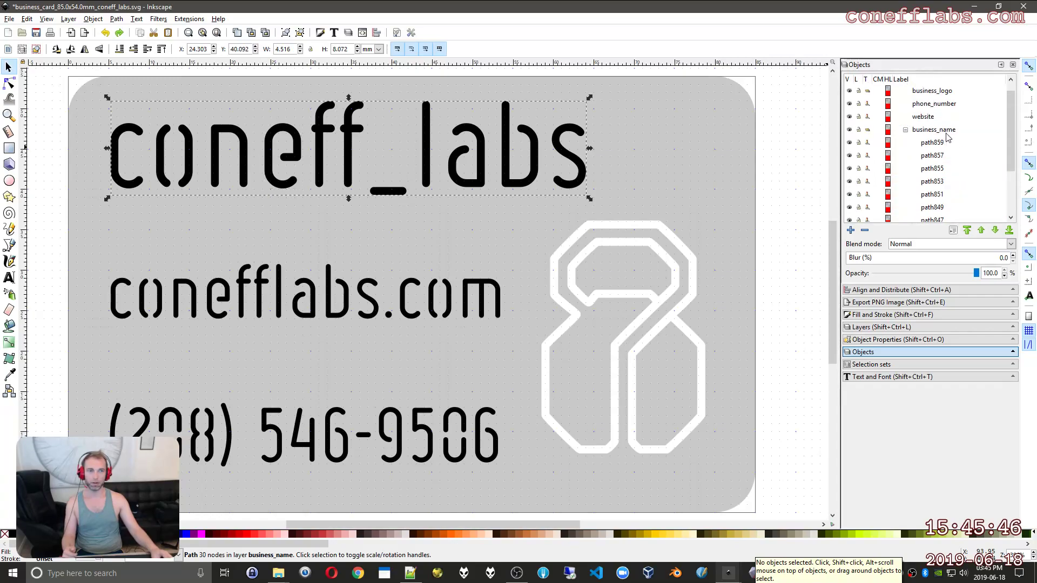
{"action": "left_click", "coordinate": [946, 131]}
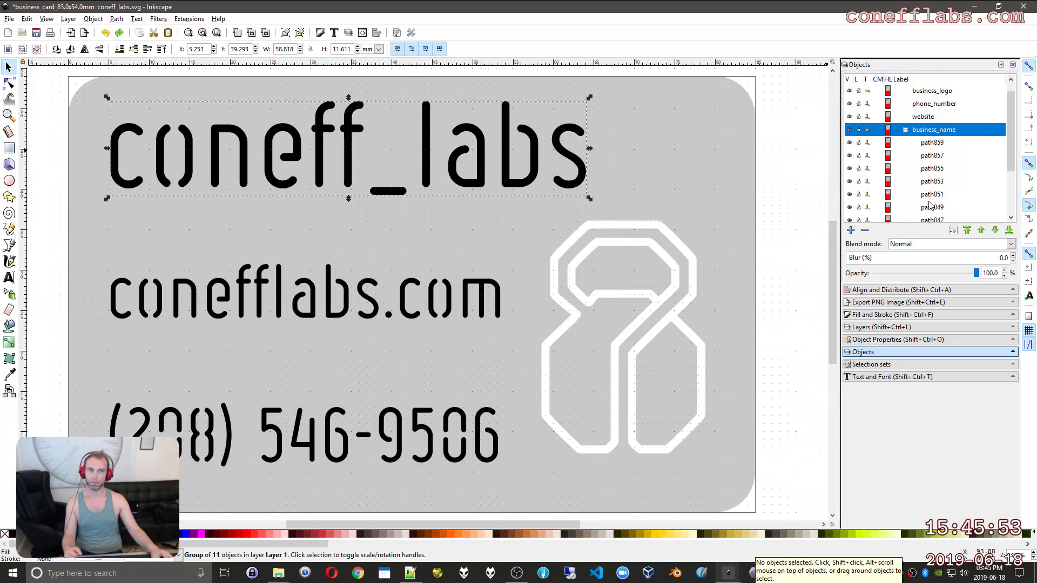
{"action": "left_click", "coordinate": [116, 19]}
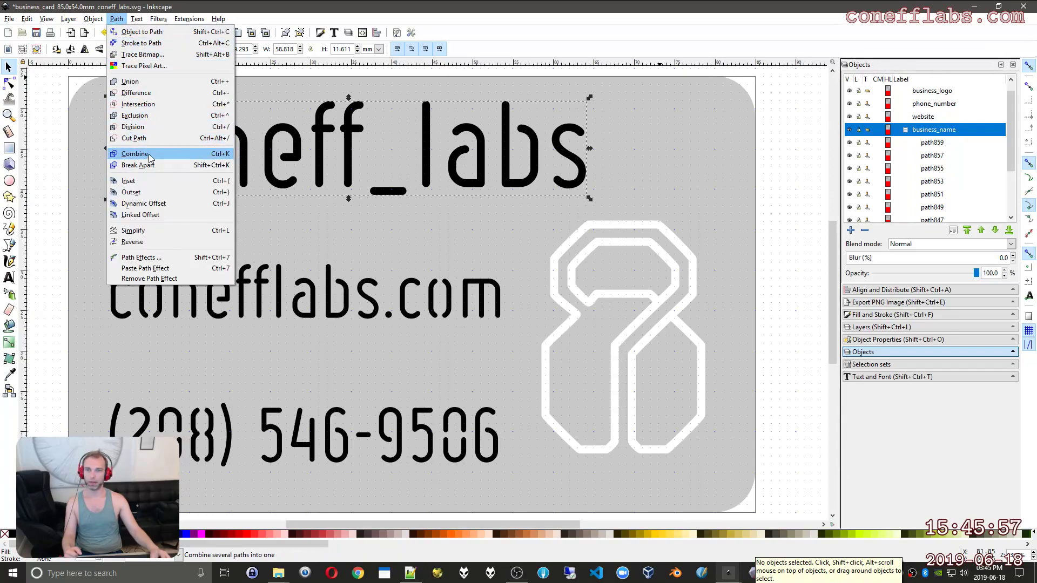
{"action": "left_click", "coordinate": [134, 155]}
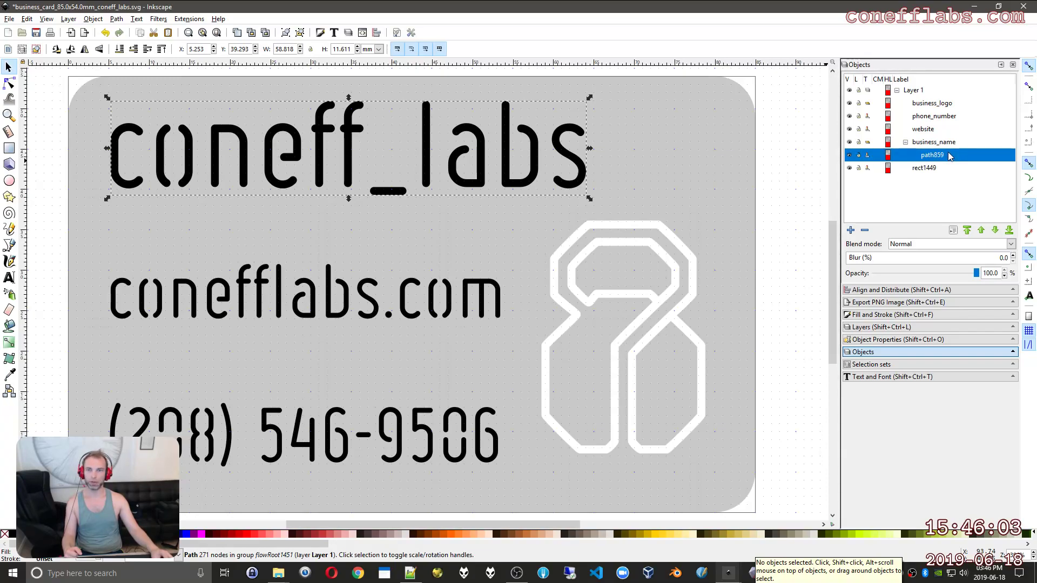
{"action": "key", "text": "Escape"}
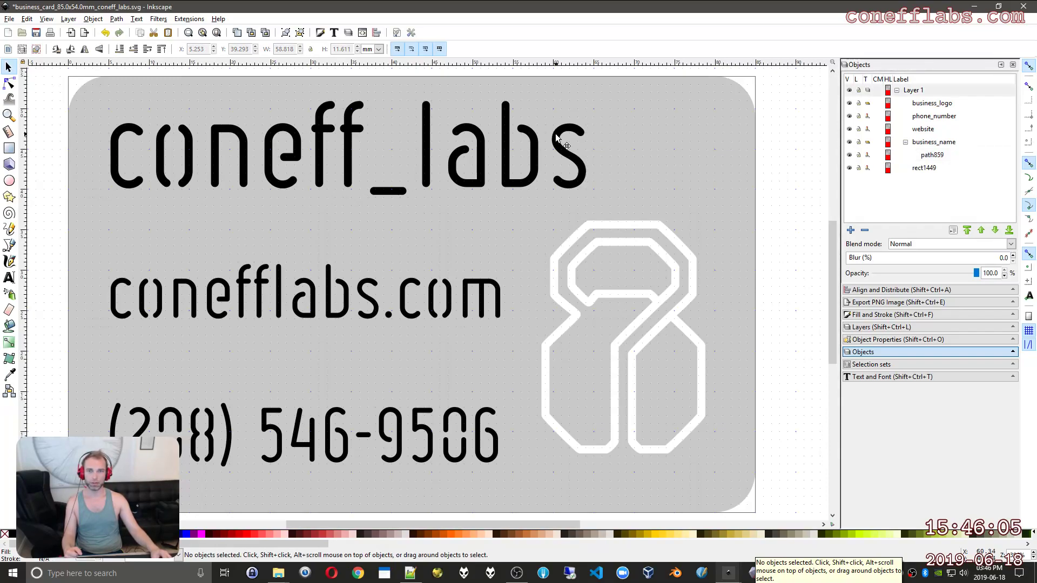
Cut the combined coneff_labs path out of the card border with Difference, and deselect everything
{"action": "left_click", "coordinate": [560, 142]}
{"action": "key", "text": "n"}
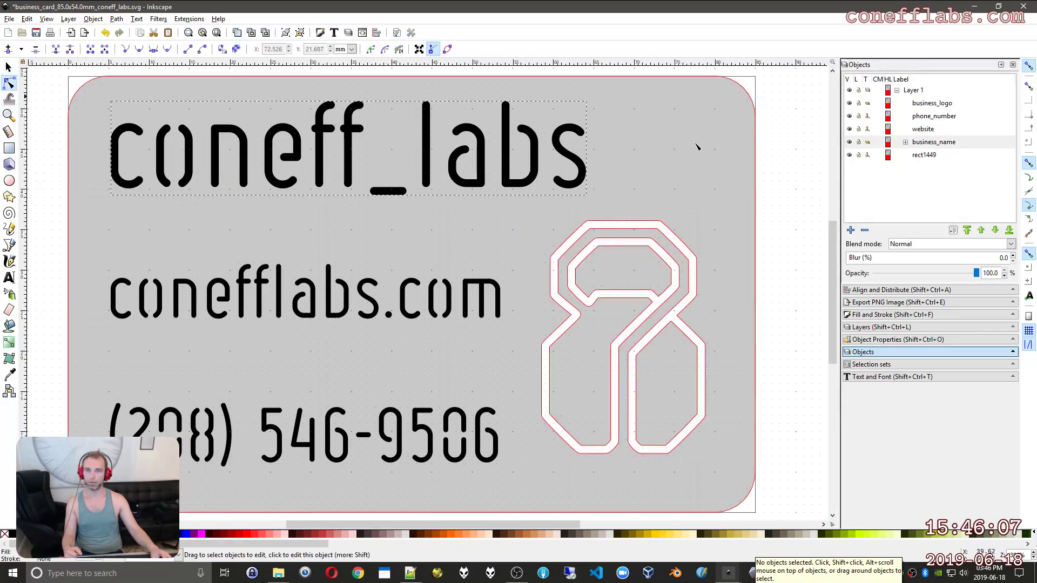
{"action": "left_click", "coordinate": [560, 141]}
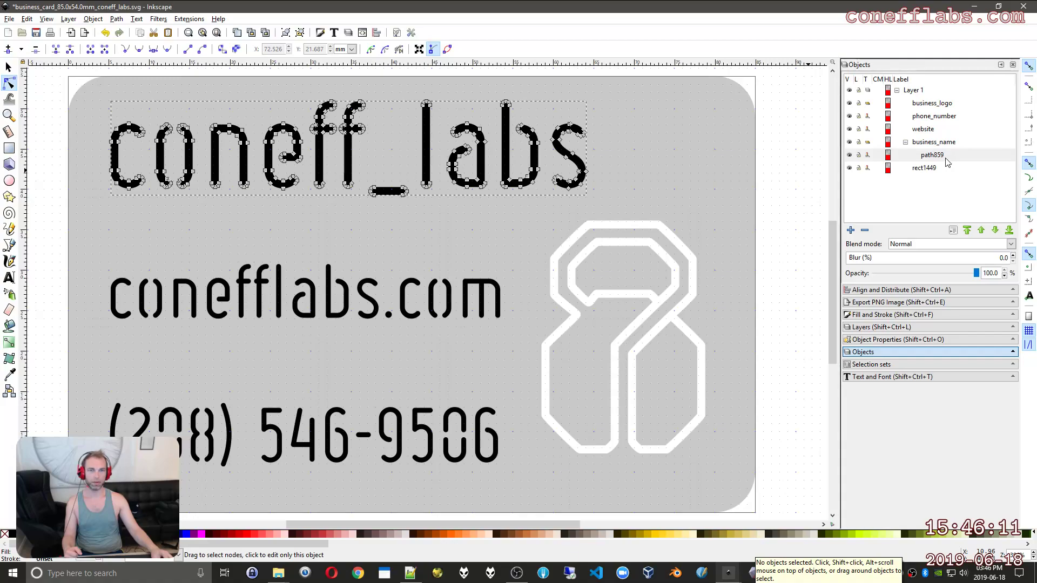
{"action": "left_click", "coordinate": [723, 139], "text": "shift"}
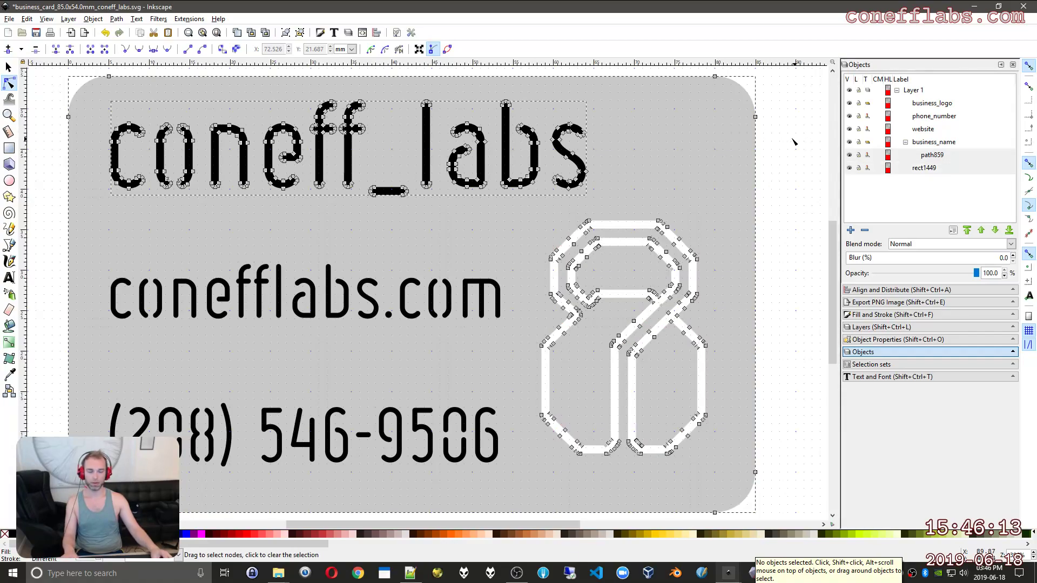
{"action": "key", "text": "ctrl+minus"}
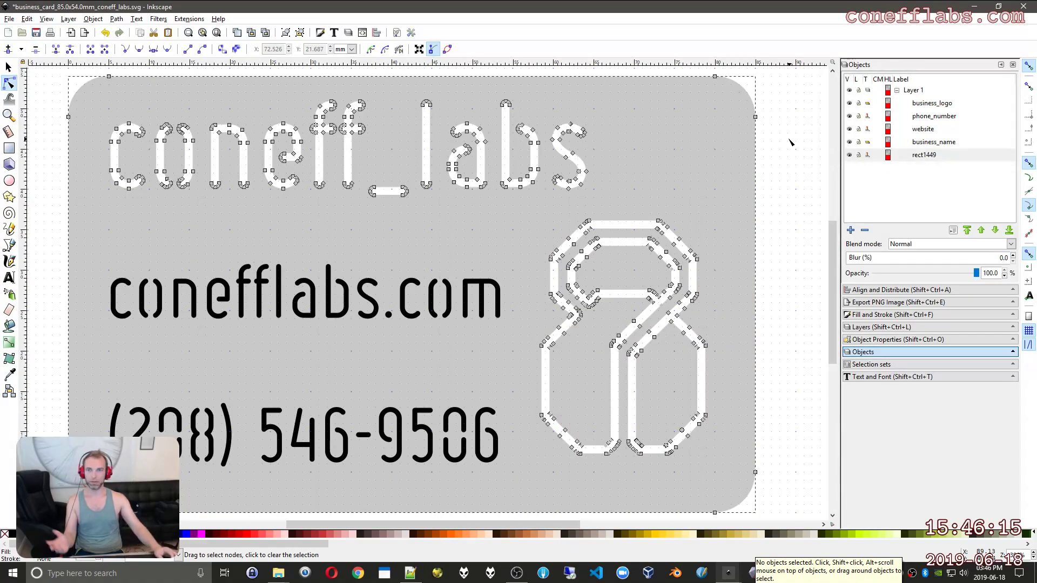
{"action": "key", "text": "s"}
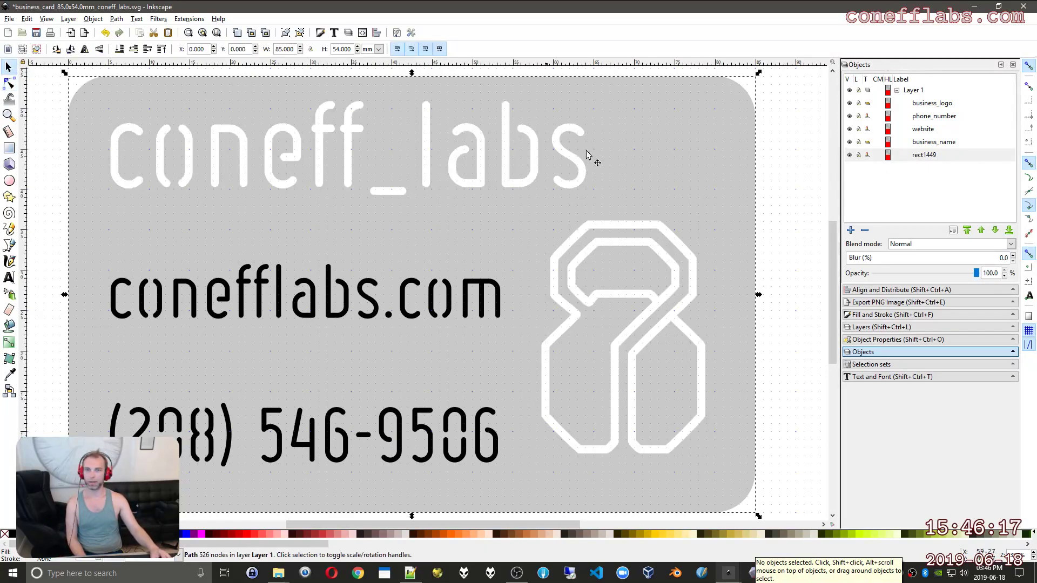
{"action": "left_click", "coordinate": [777, 190]}
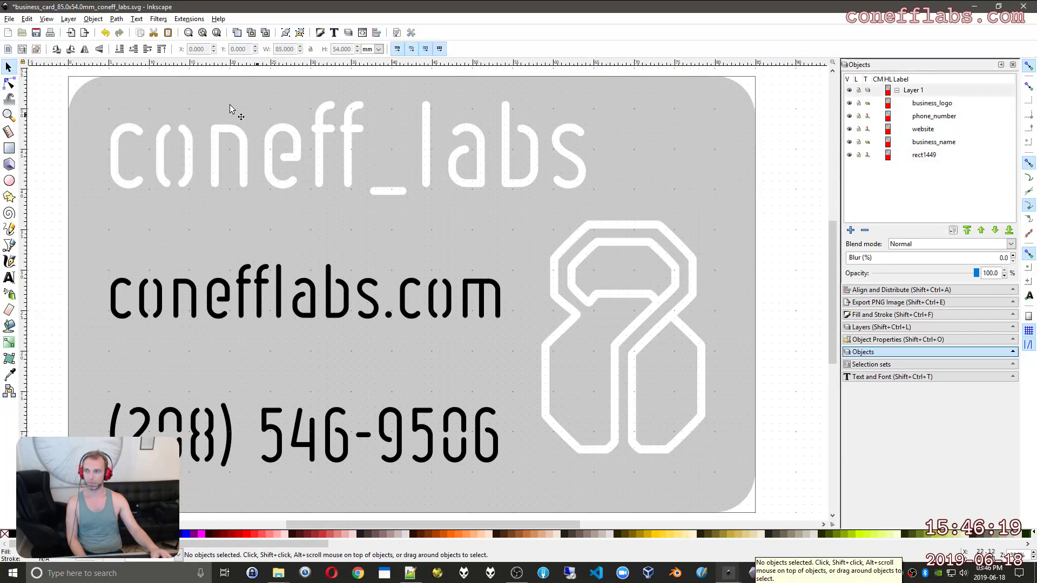
Convert the conefflabs.com text to paths with Object to Path and combine its letters into a single path
{"action": "left_click", "coordinate": [329, 273]}
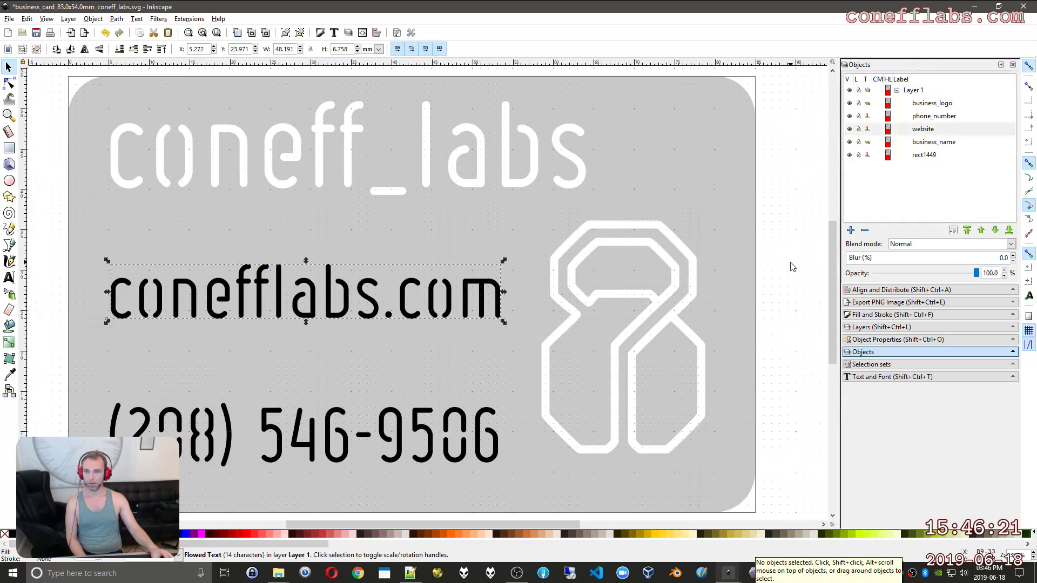
{"action": "left_click", "coordinate": [118, 19]}
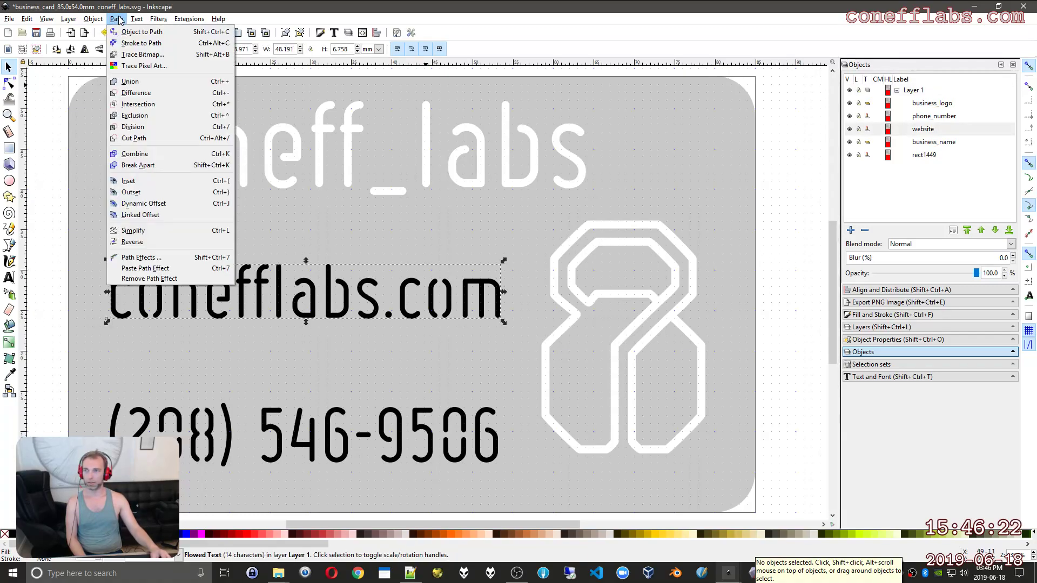
{"action": "left_click", "coordinate": [139, 32]}
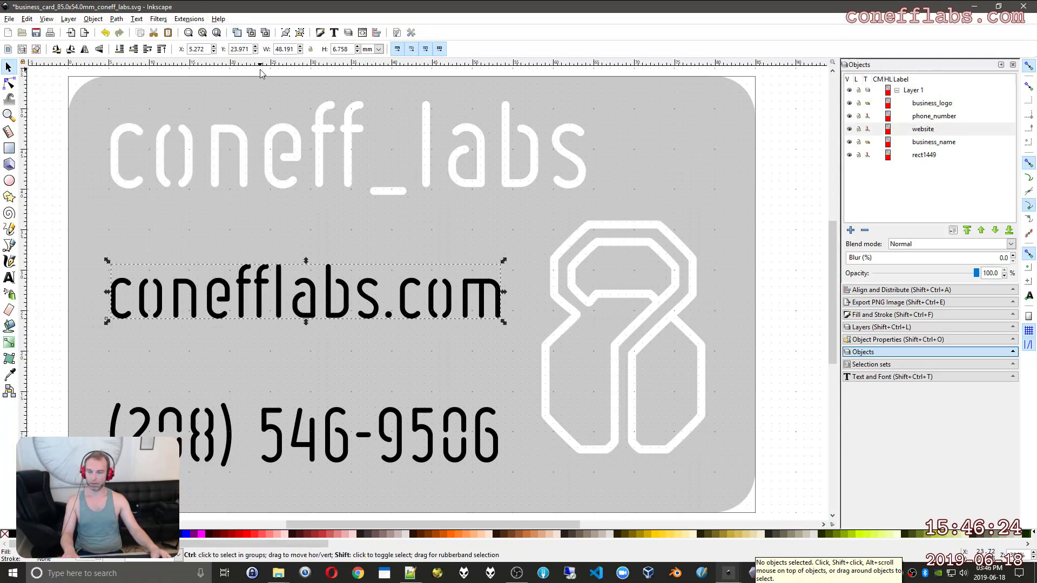
{"action": "left_click", "coordinate": [317, 178], "text": "ctrl"}
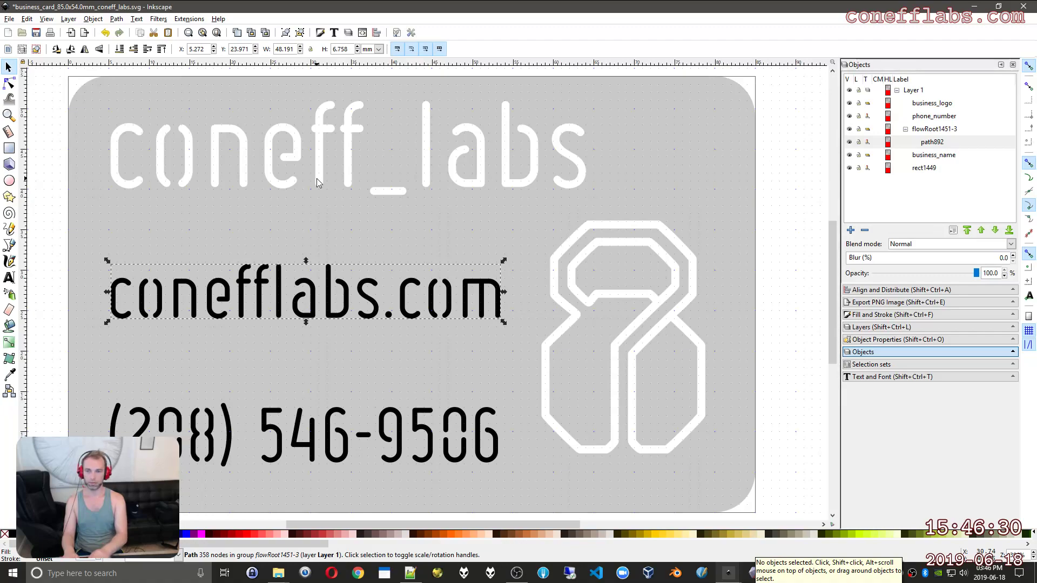
Check the nodes of the combined conefflabs.com path and cut it out of the card border with Difference
{"action": "left_click", "coordinate": [730, 140], "text": "shift"}
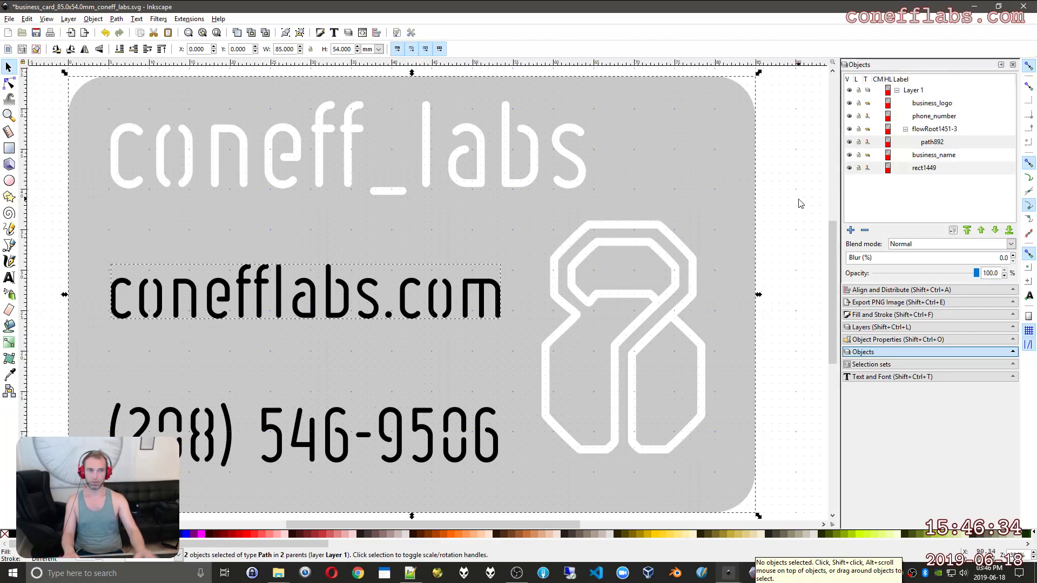
{"action": "left_click", "coordinate": [9, 83]}
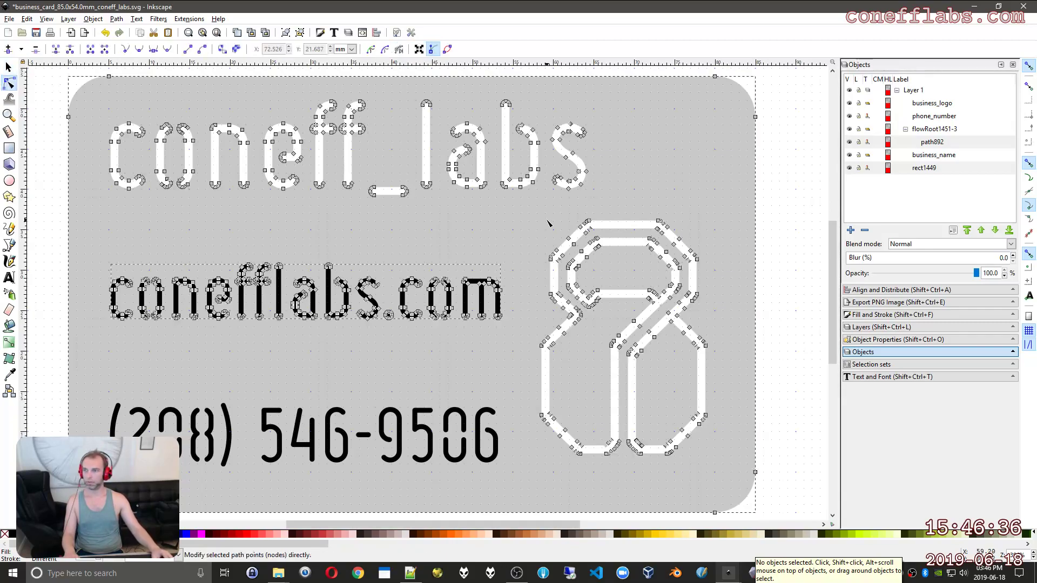
{"action": "left_click", "coordinate": [797, 252]}
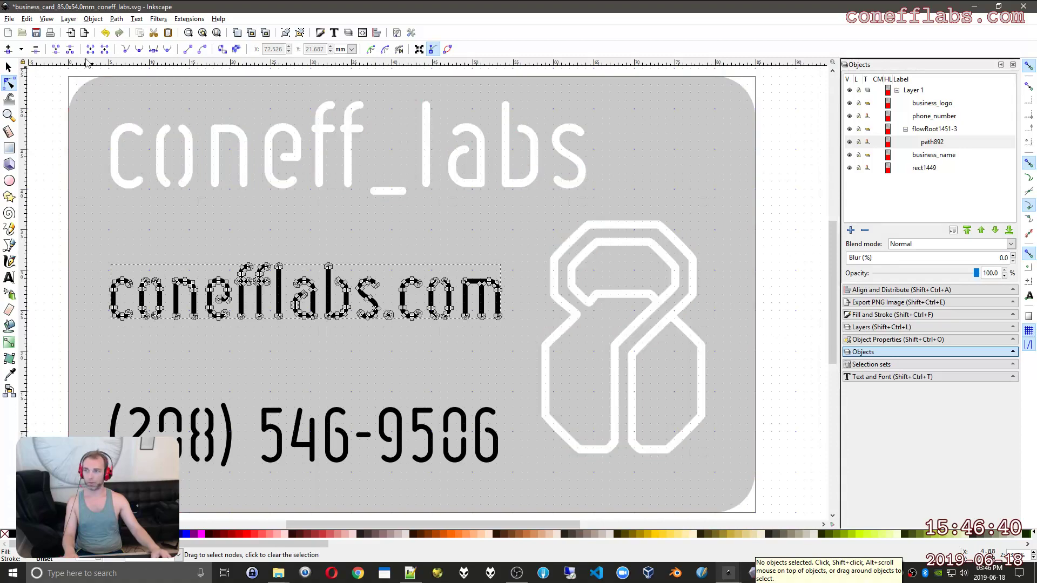
{"action": "left_click", "coordinate": [702, 140], "text": "shift"}
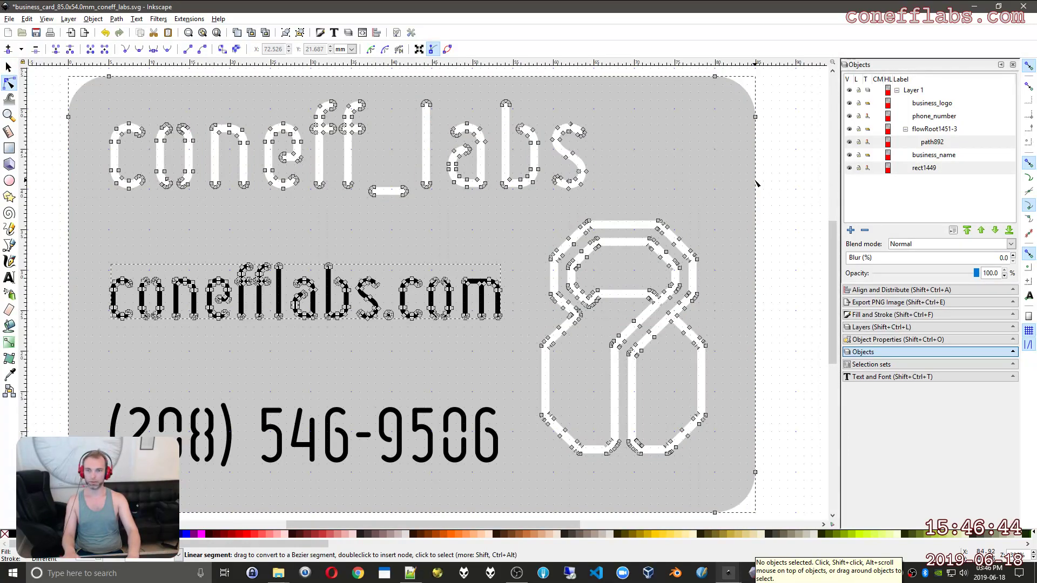
{"action": "key", "text": "ctrl+alt+c"}
{"action": "left_click", "coordinate": [775, 178]}
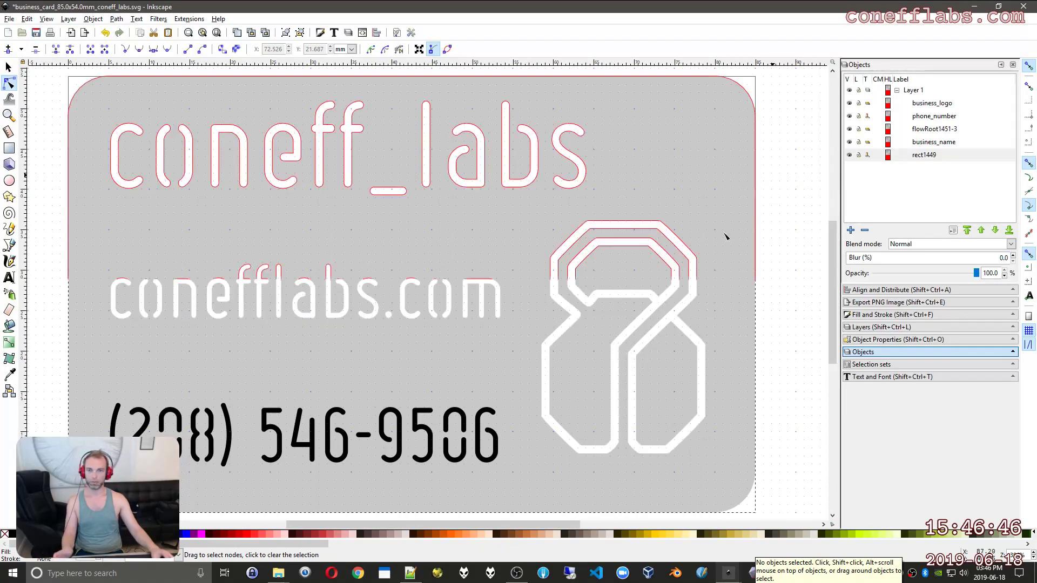
Convert the phone number text to paths with Object to Path and combine its characters into a single path
{"action": "left_click", "coordinate": [426, 415]}
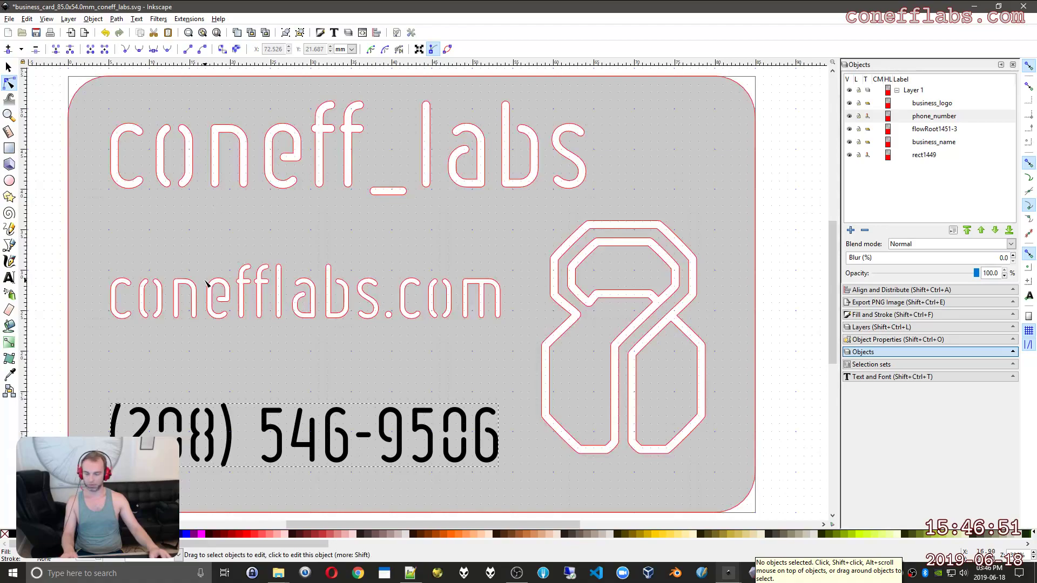
{"action": "left_click", "coordinate": [93, 19]}
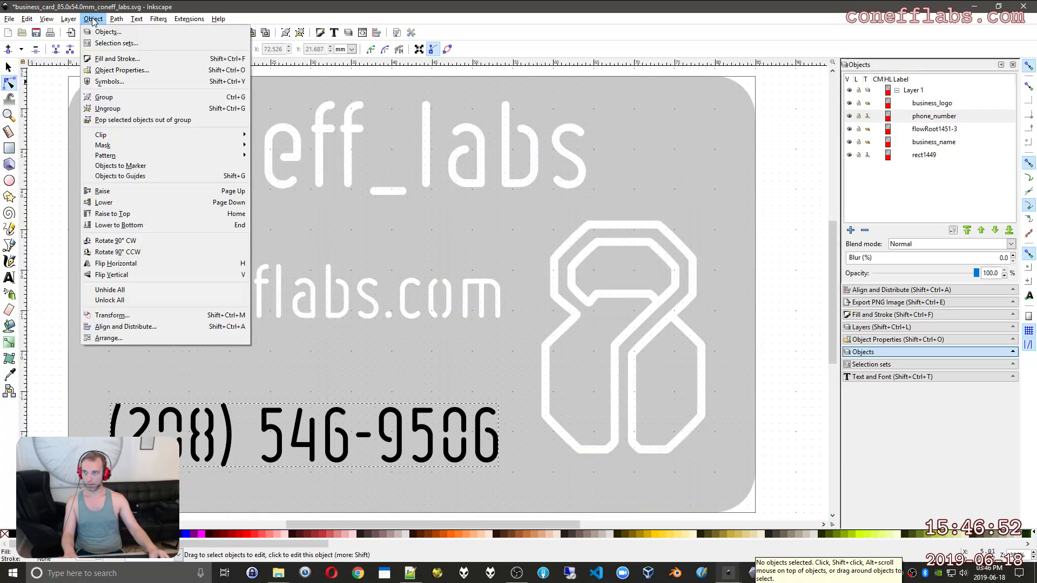
{"action": "left_click", "coordinate": [132, 32]}
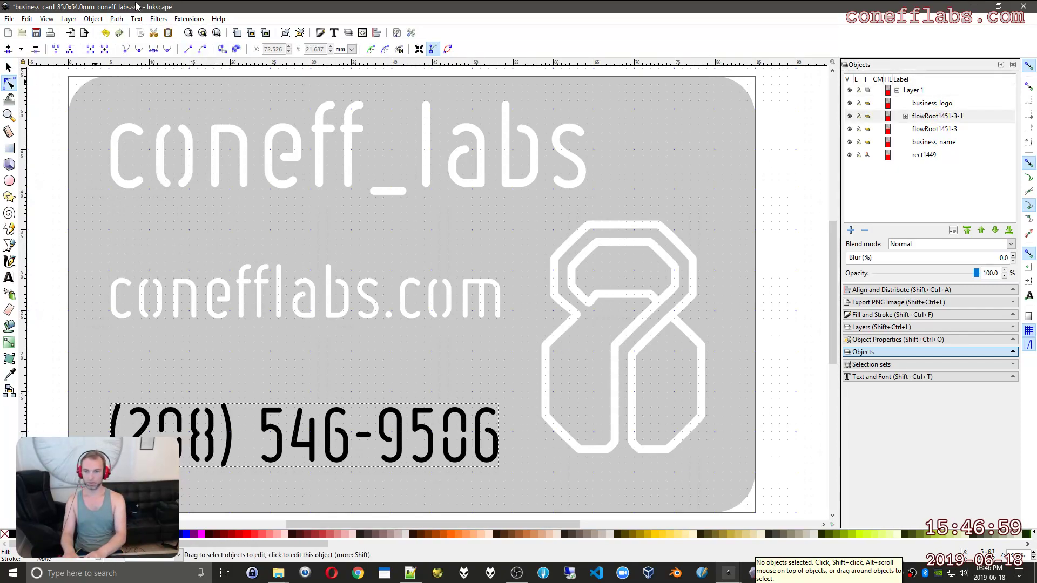
{"action": "key", "text": "ctrl+k"}
Cut the combined phone number path out of the card border with Difference, deselect everything and return to the Selector tool
{"action": "key", "text": "ctrl+minus"}
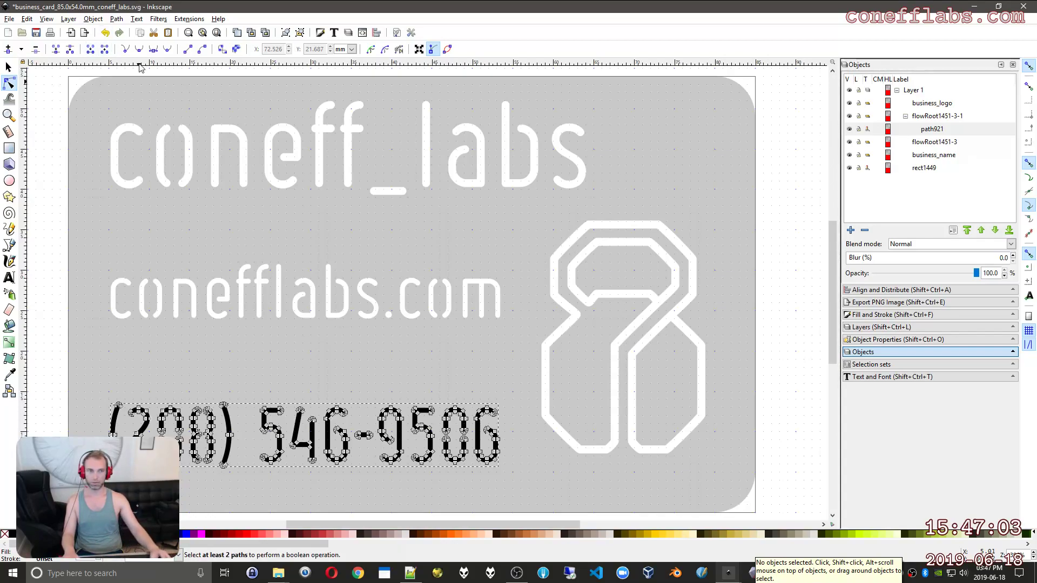
{"action": "left_click", "coordinate": [736, 117], "text": "shift"}
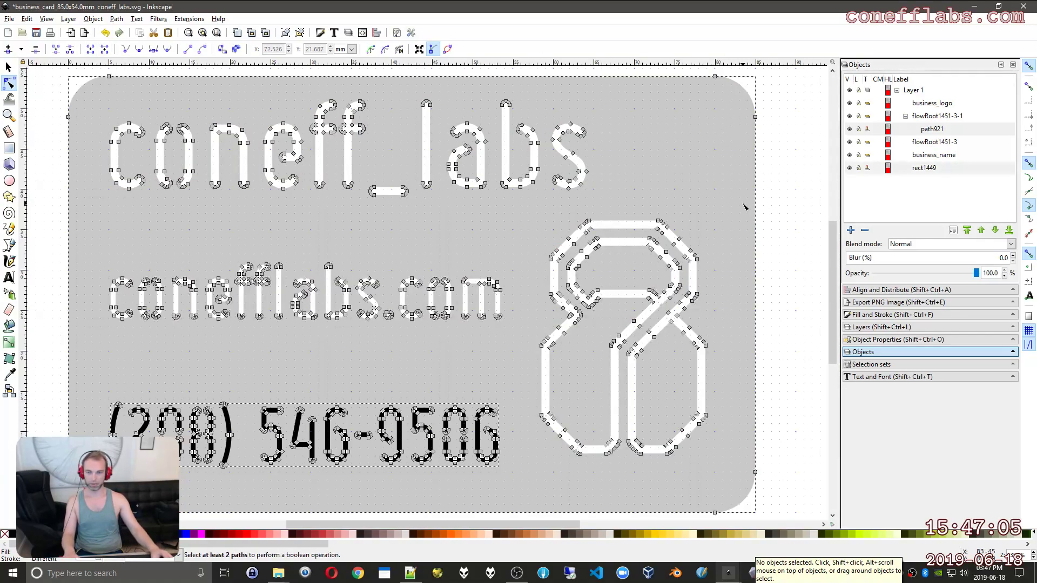
{"action": "key", "text": "ctrl+minus"}
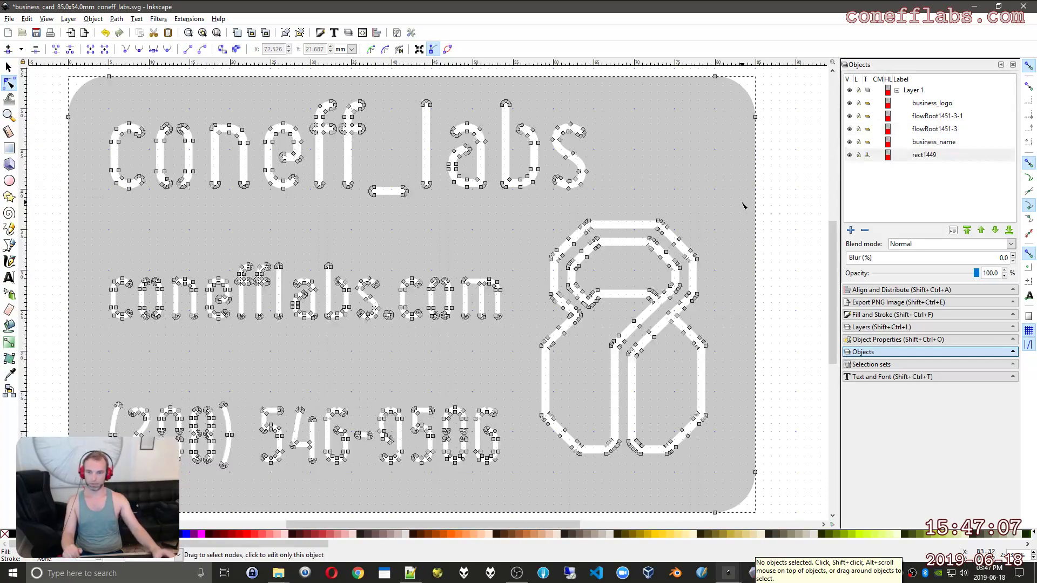
{"action": "key", "text": "Escape"}
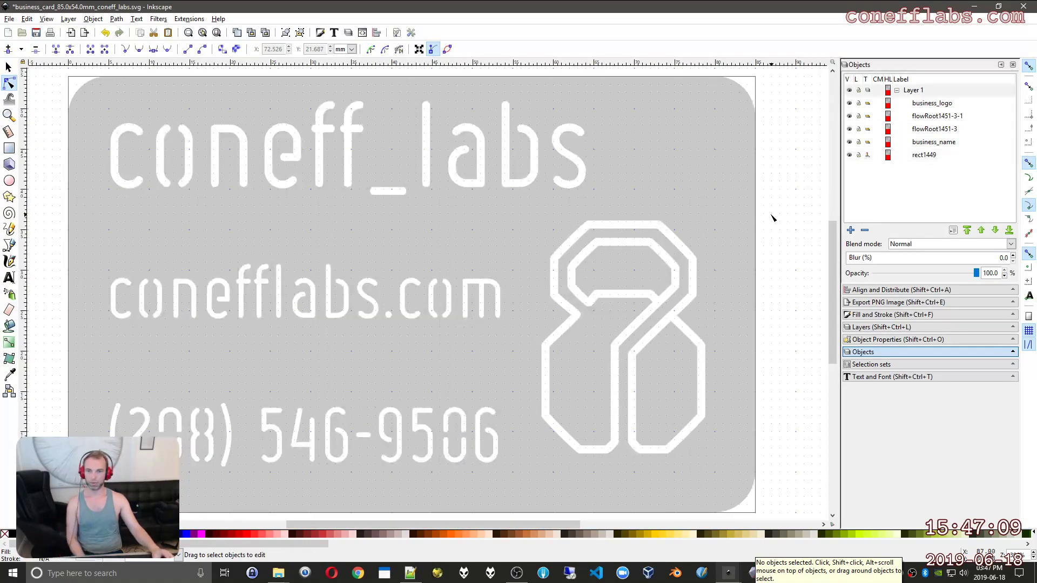
{"action": "key", "text": "s"}
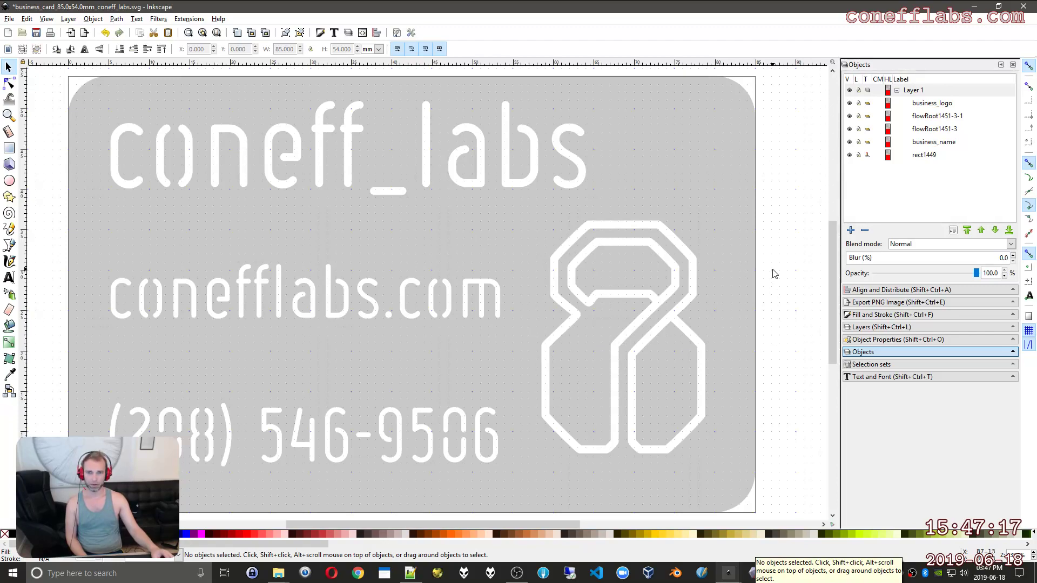
Check the cut card shape, undo the phone number Difference to inspect its path, and redo the cut with nothing left selected
{"action": "left_click", "coordinate": [282, 149]}
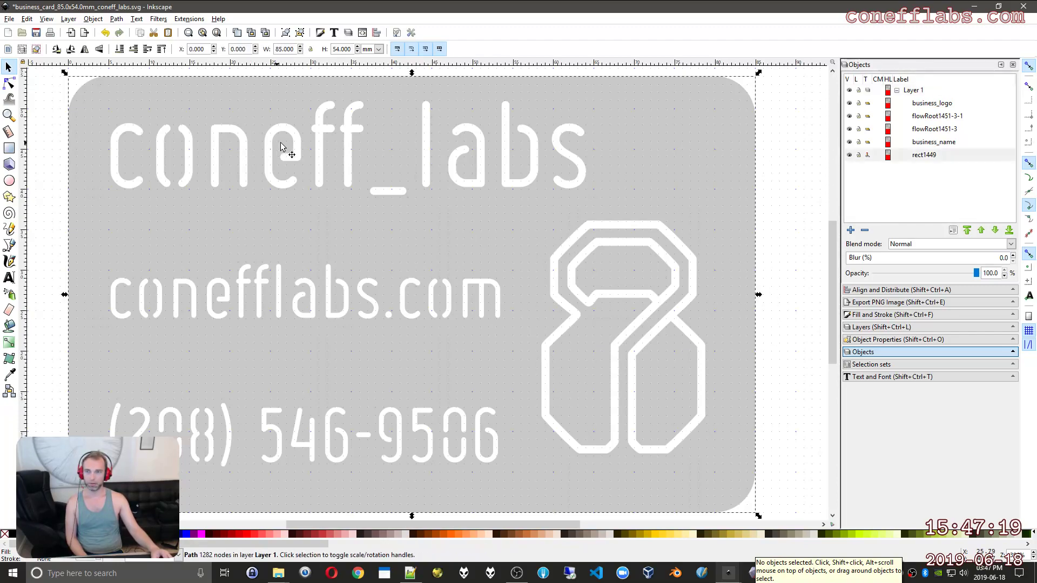
{"action": "left_click", "coordinate": [794, 171]}
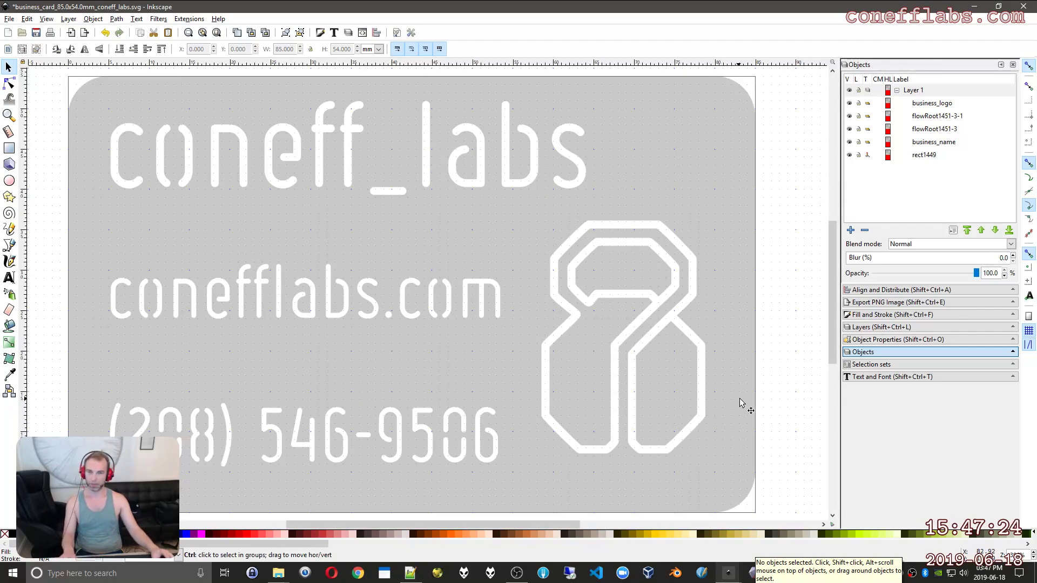
{"action": "key", "text": "ctrl+z"}
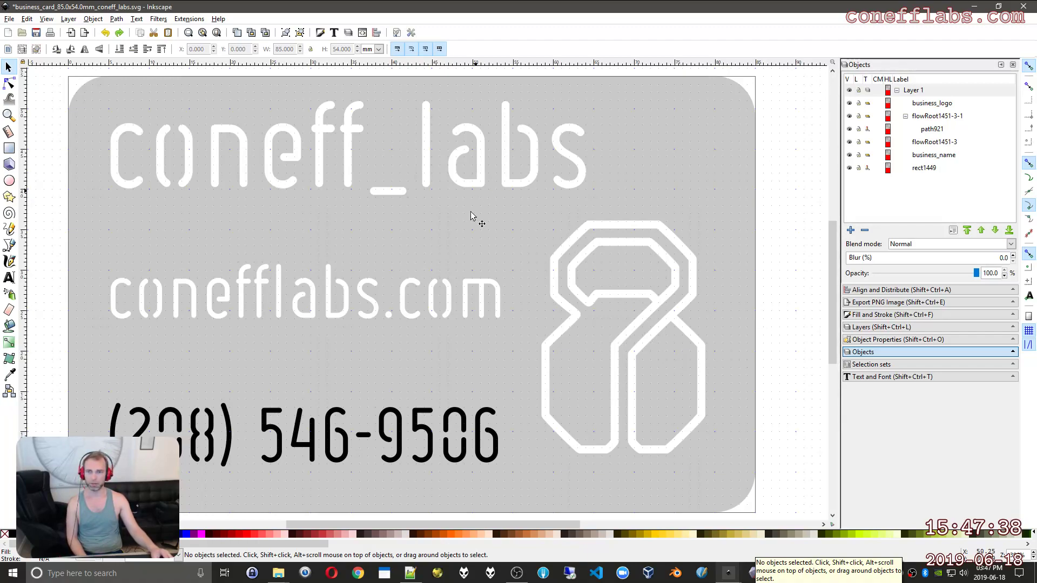
{"action": "left_click", "coordinate": [464, 425]}
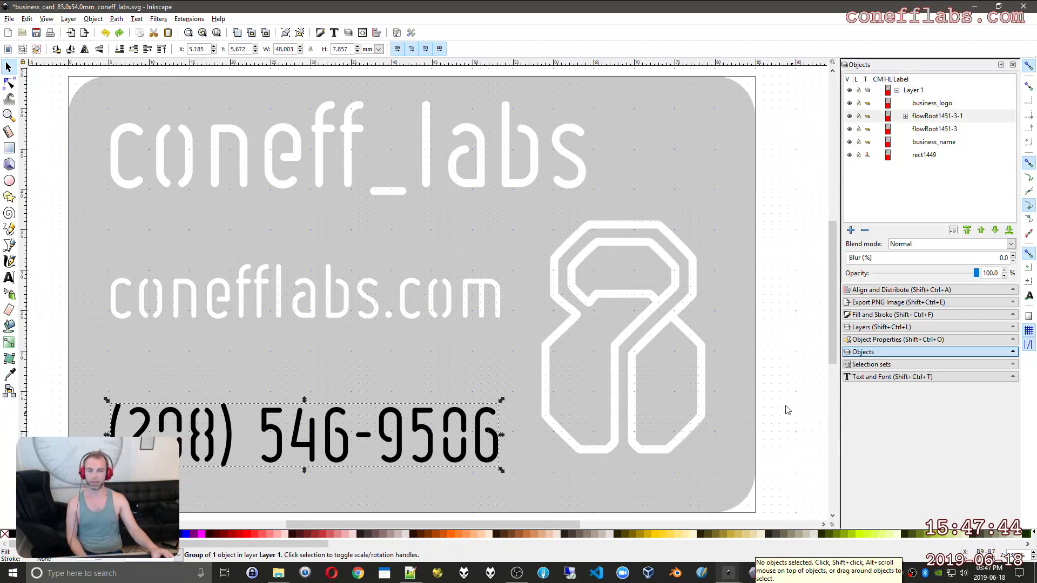
{"action": "left_click", "coordinate": [26, 18]}
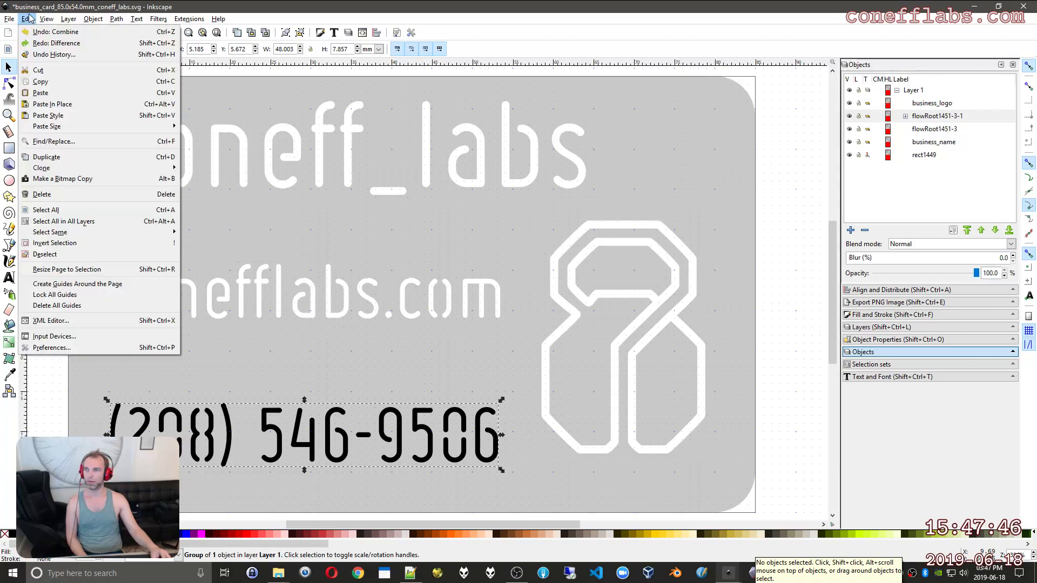
{"action": "left_click", "coordinate": [32, 42]}
{"action": "left_click", "coordinate": [767, 233]}
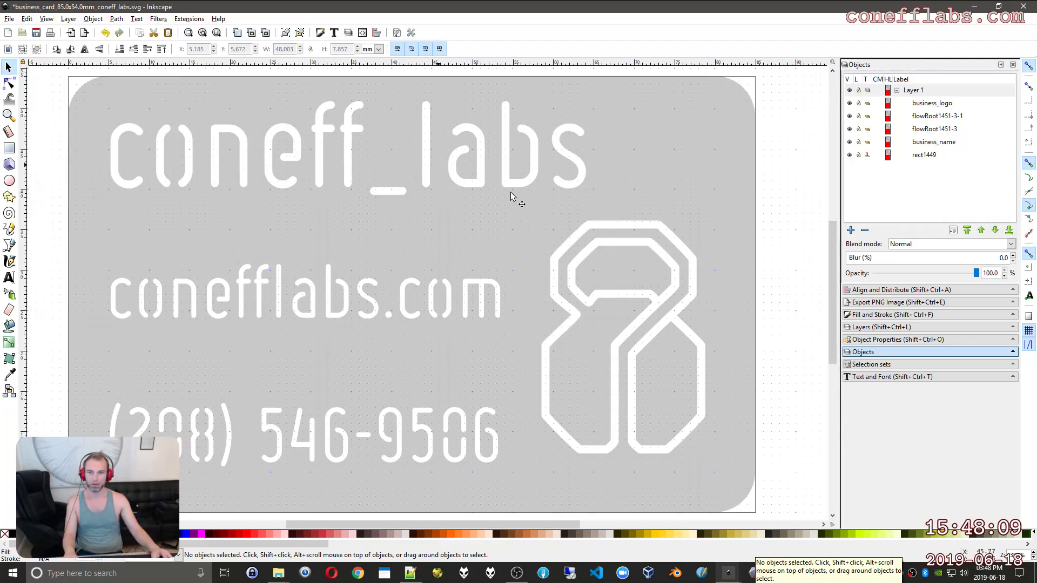
Inspect the leftover flowRoot1451-3-1 object and the card shape at the phone number cut-out, leaving nothing selected
{"action": "left_click", "coordinate": [940, 116]}
{"action": "left_click", "coordinate": [789, 328]}
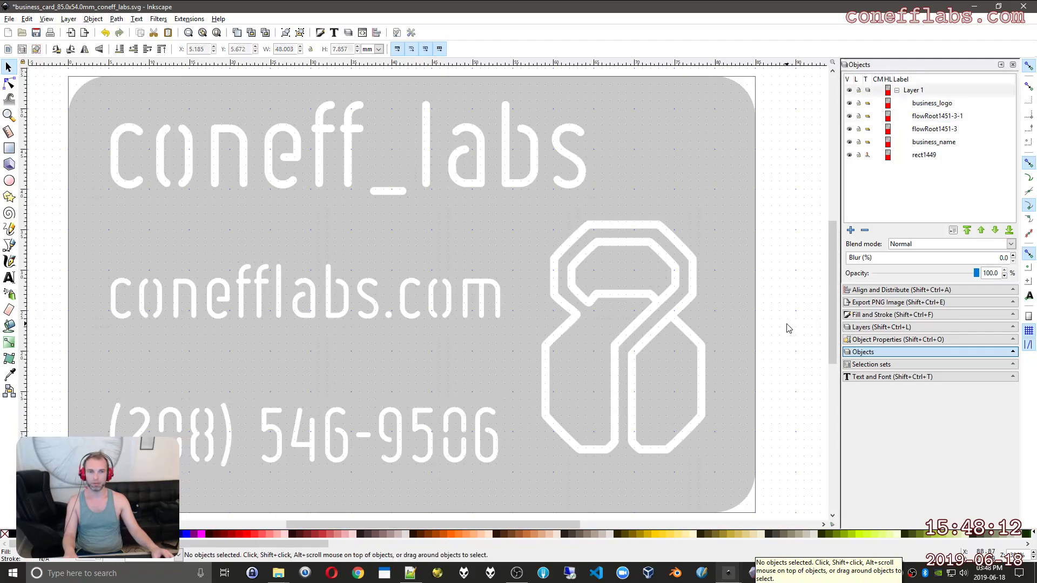
{"action": "left_click", "coordinate": [475, 431]}
{"action": "left_click", "coordinate": [783, 357]}
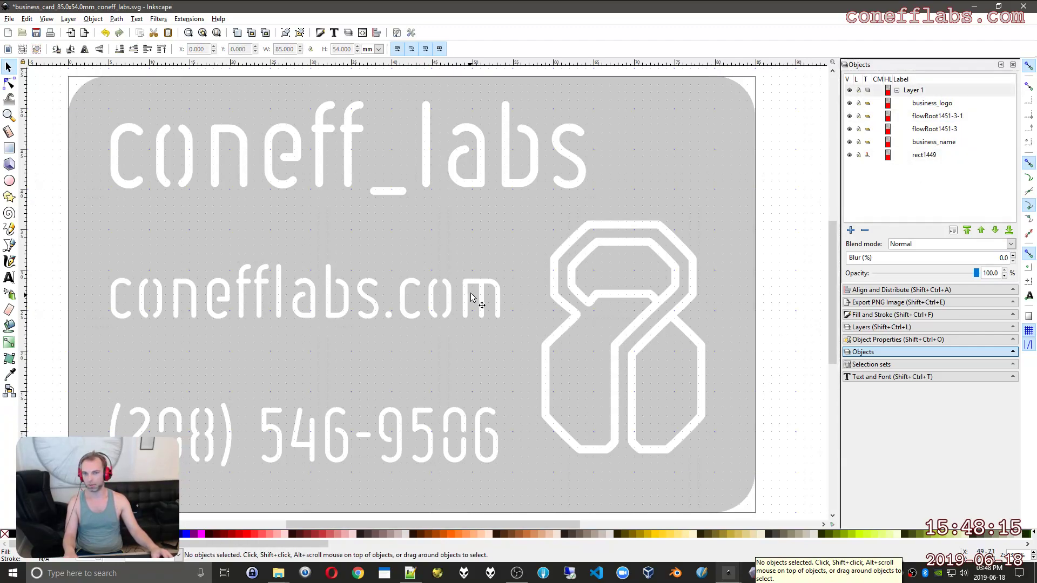